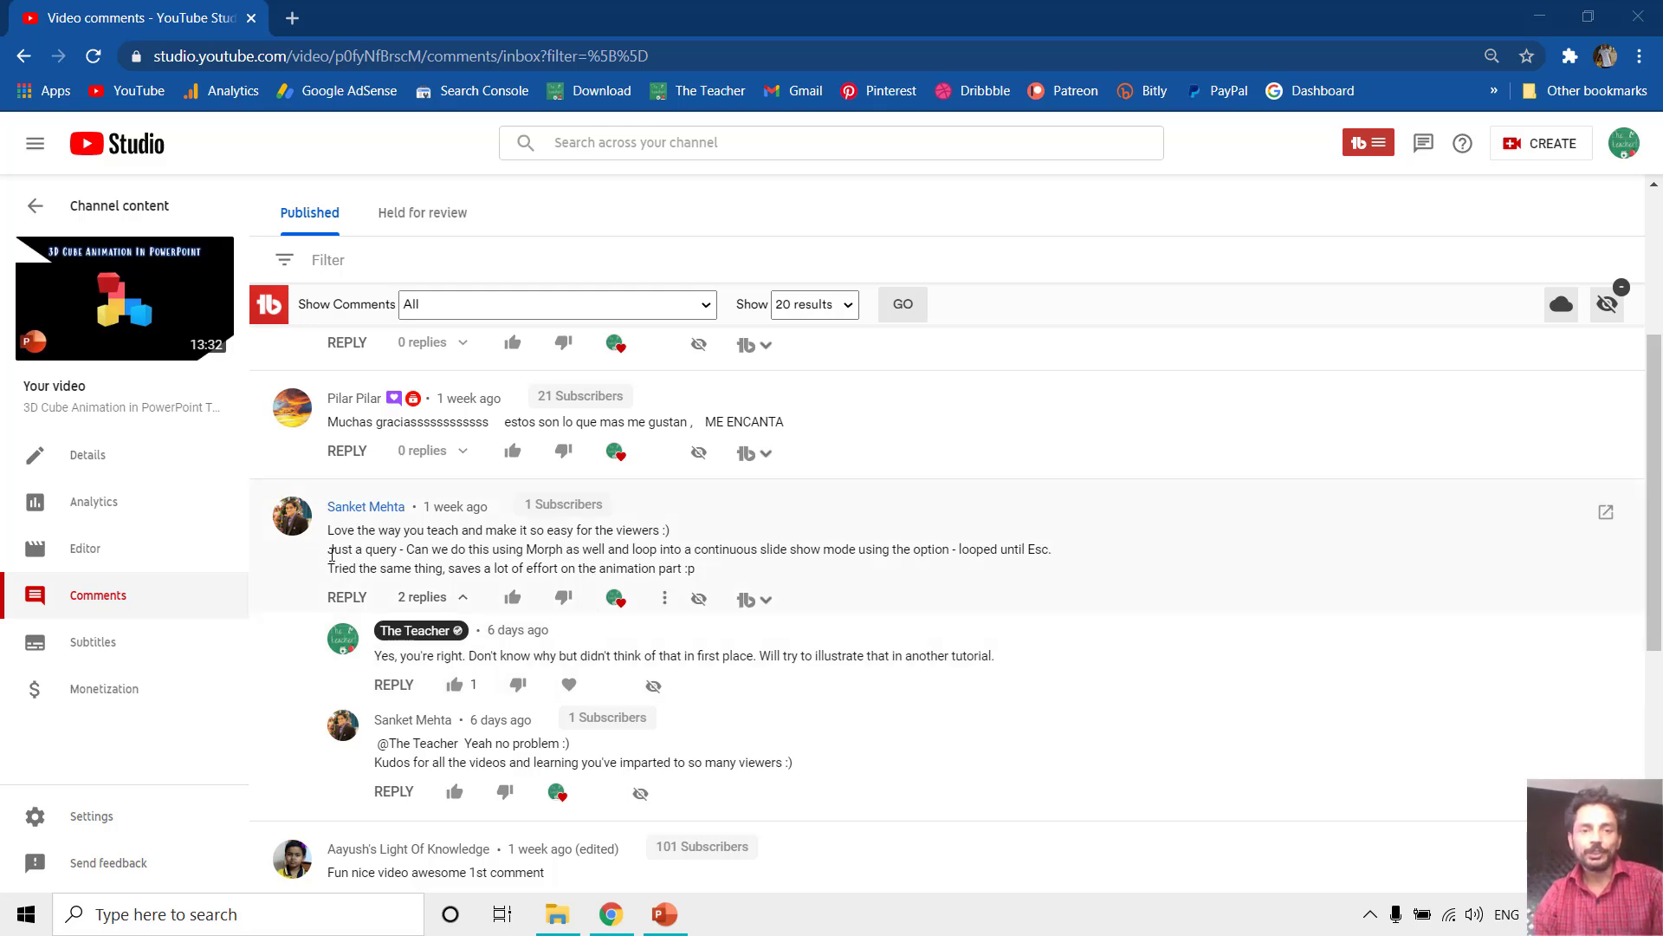
- Open '3D Cube Animation in PowerPoint using Morph Transition' from the recent presentations list
{"action": "mouse_move", "coordinate": [169, 265]}
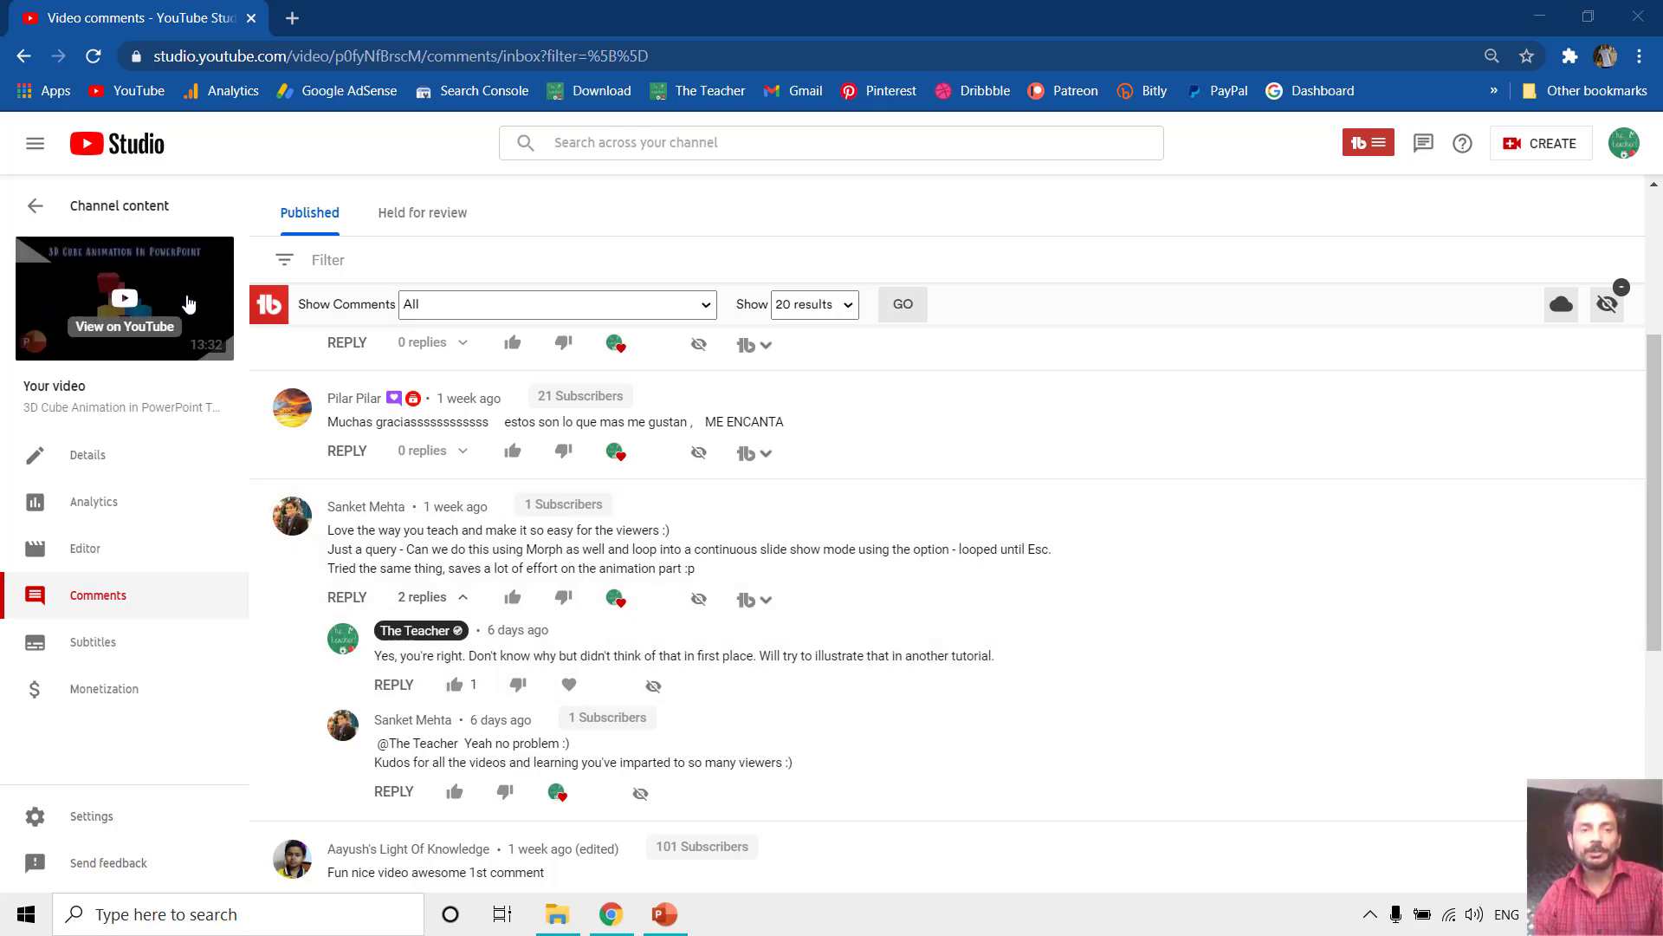
{"action": "left_click", "coordinate": [674, 921]}
{"action": "left_click", "coordinate": [17, 62]}
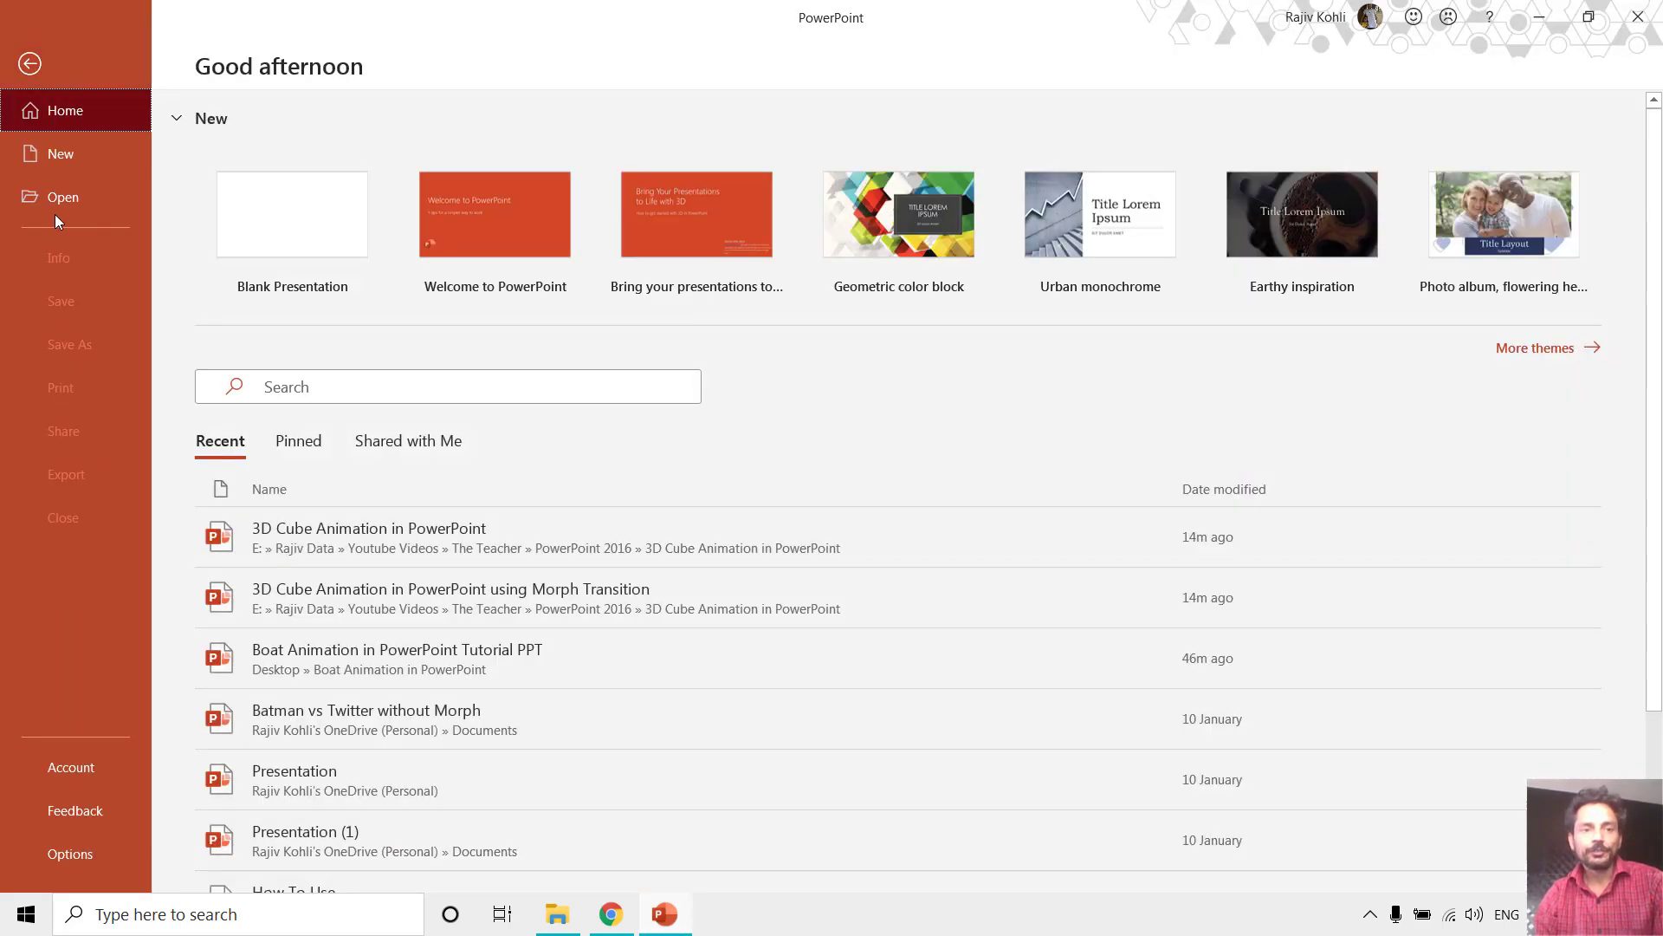
{"action": "left_click", "coordinate": [55, 213]}
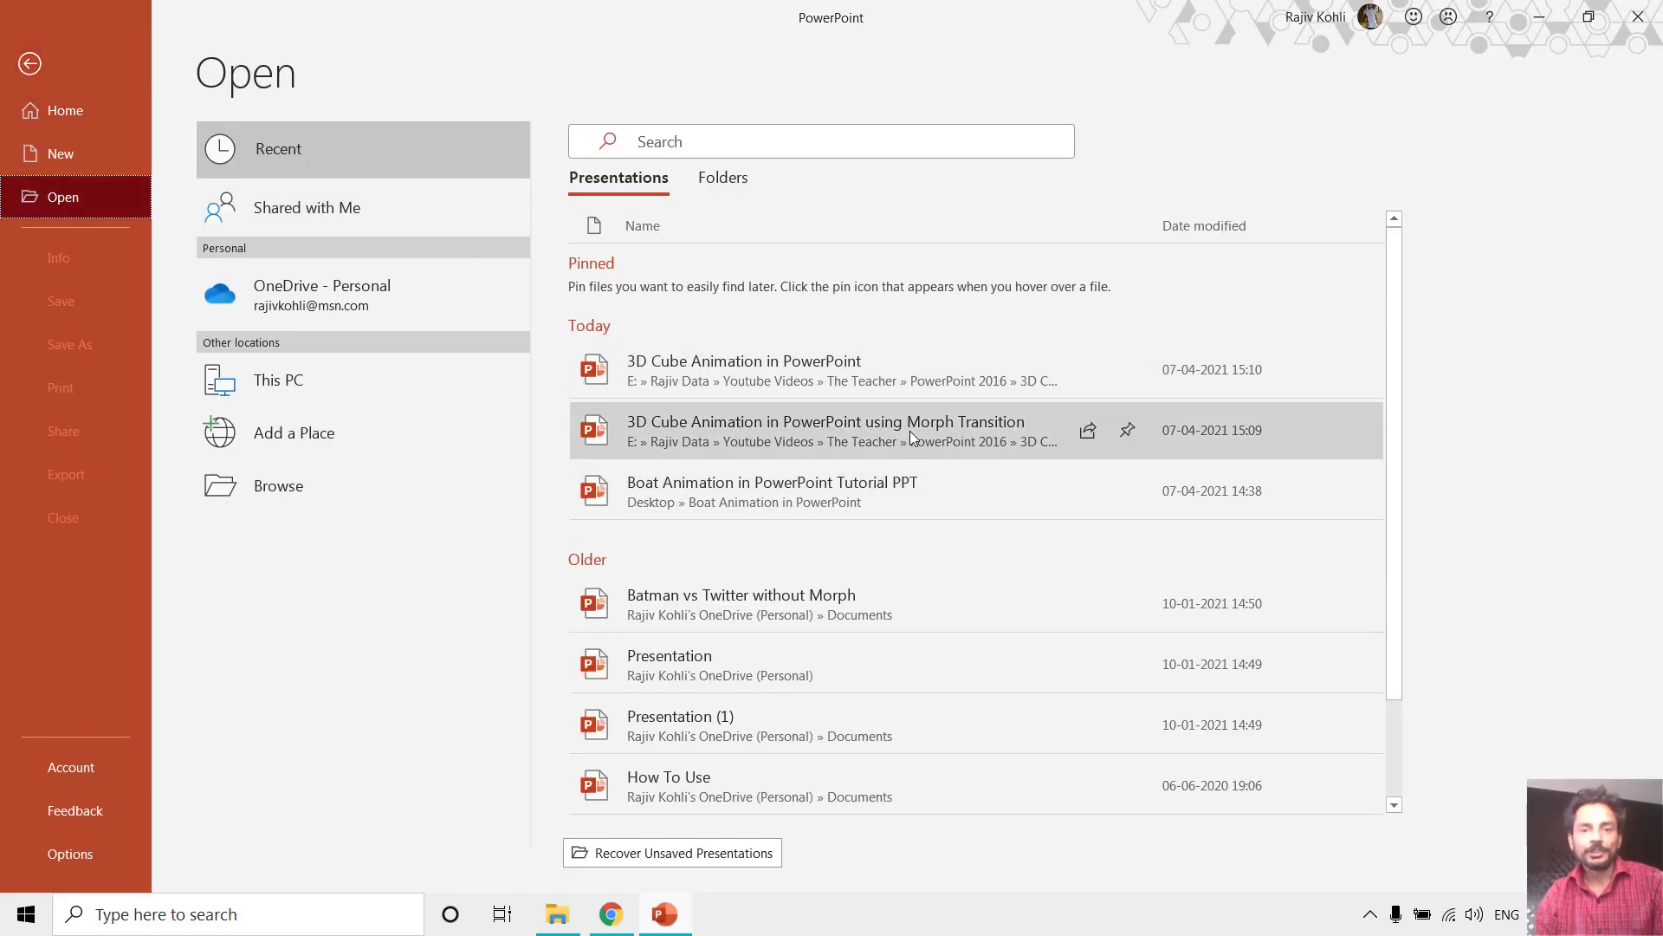
{"action": "left_click", "coordinate": [910, 430]}
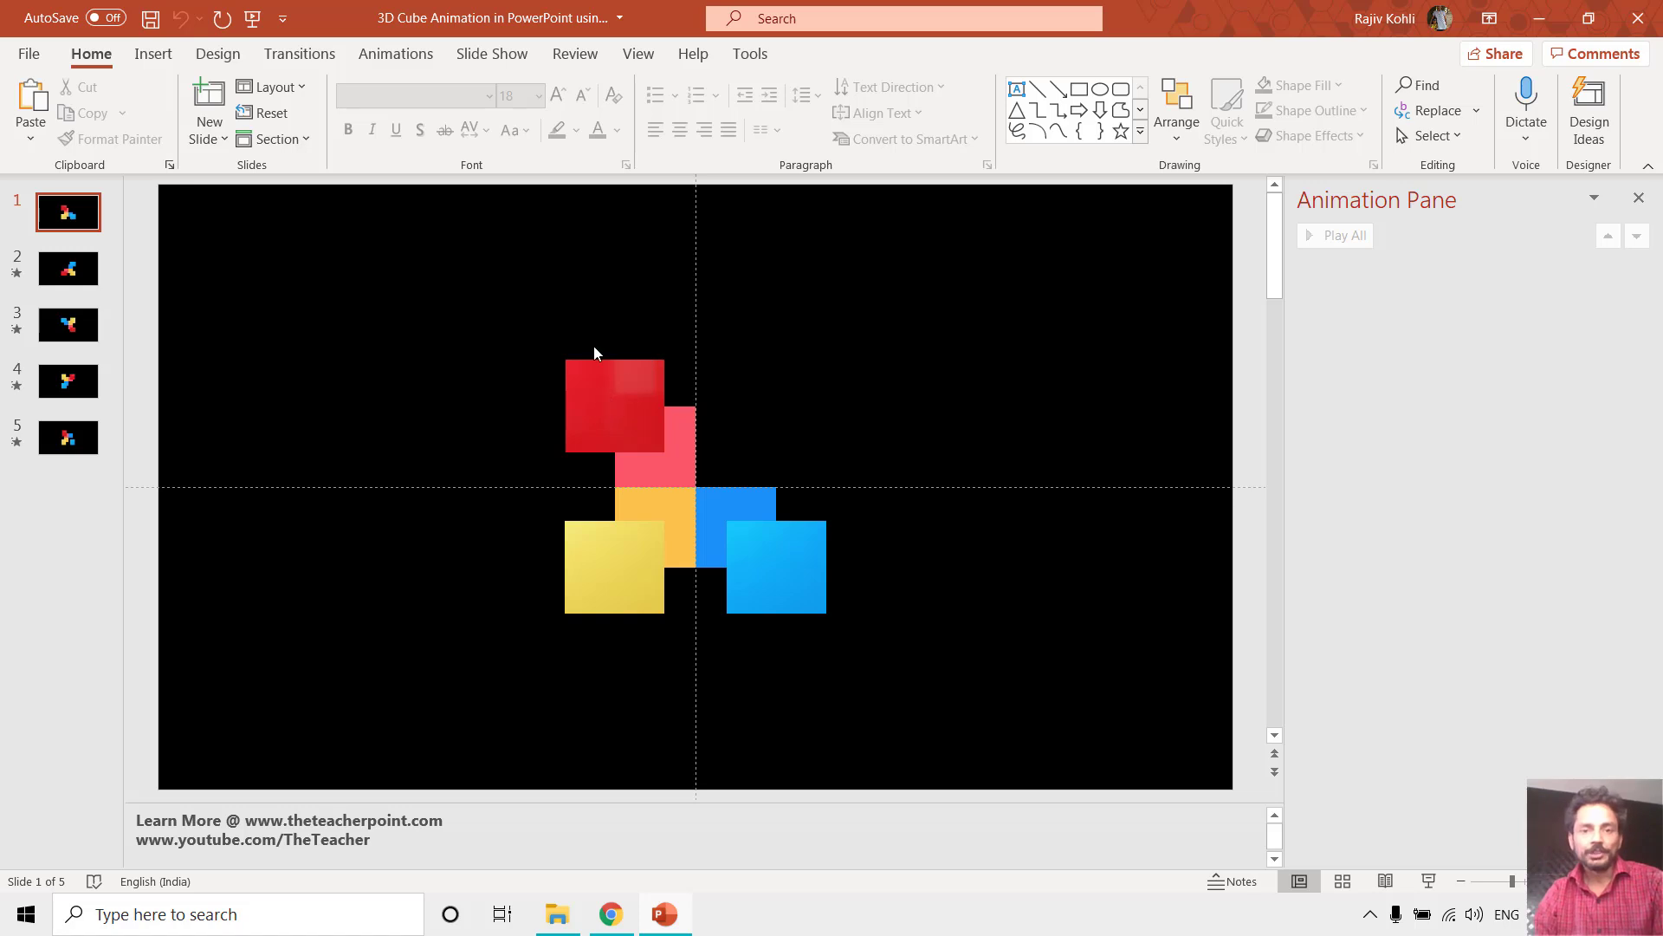
{"action": "left_click", "coordinate": [1431, 881]}
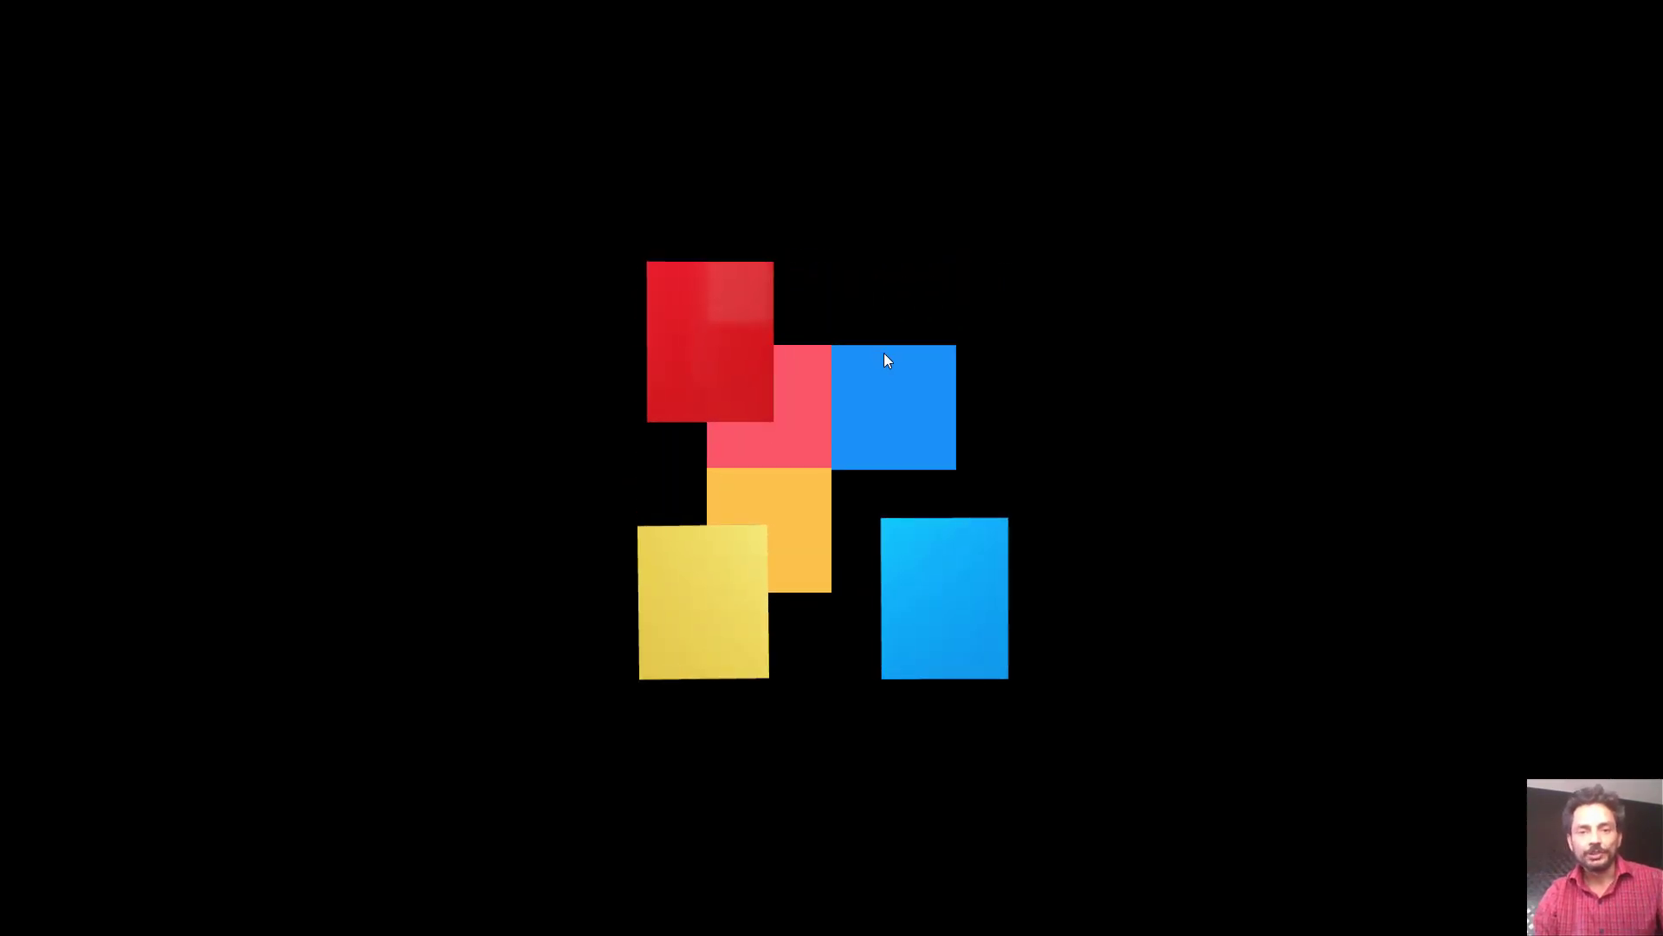
{"action": "key", "text": "Escape"}
{"action": "left_click", "coordinate": [74, 205]}
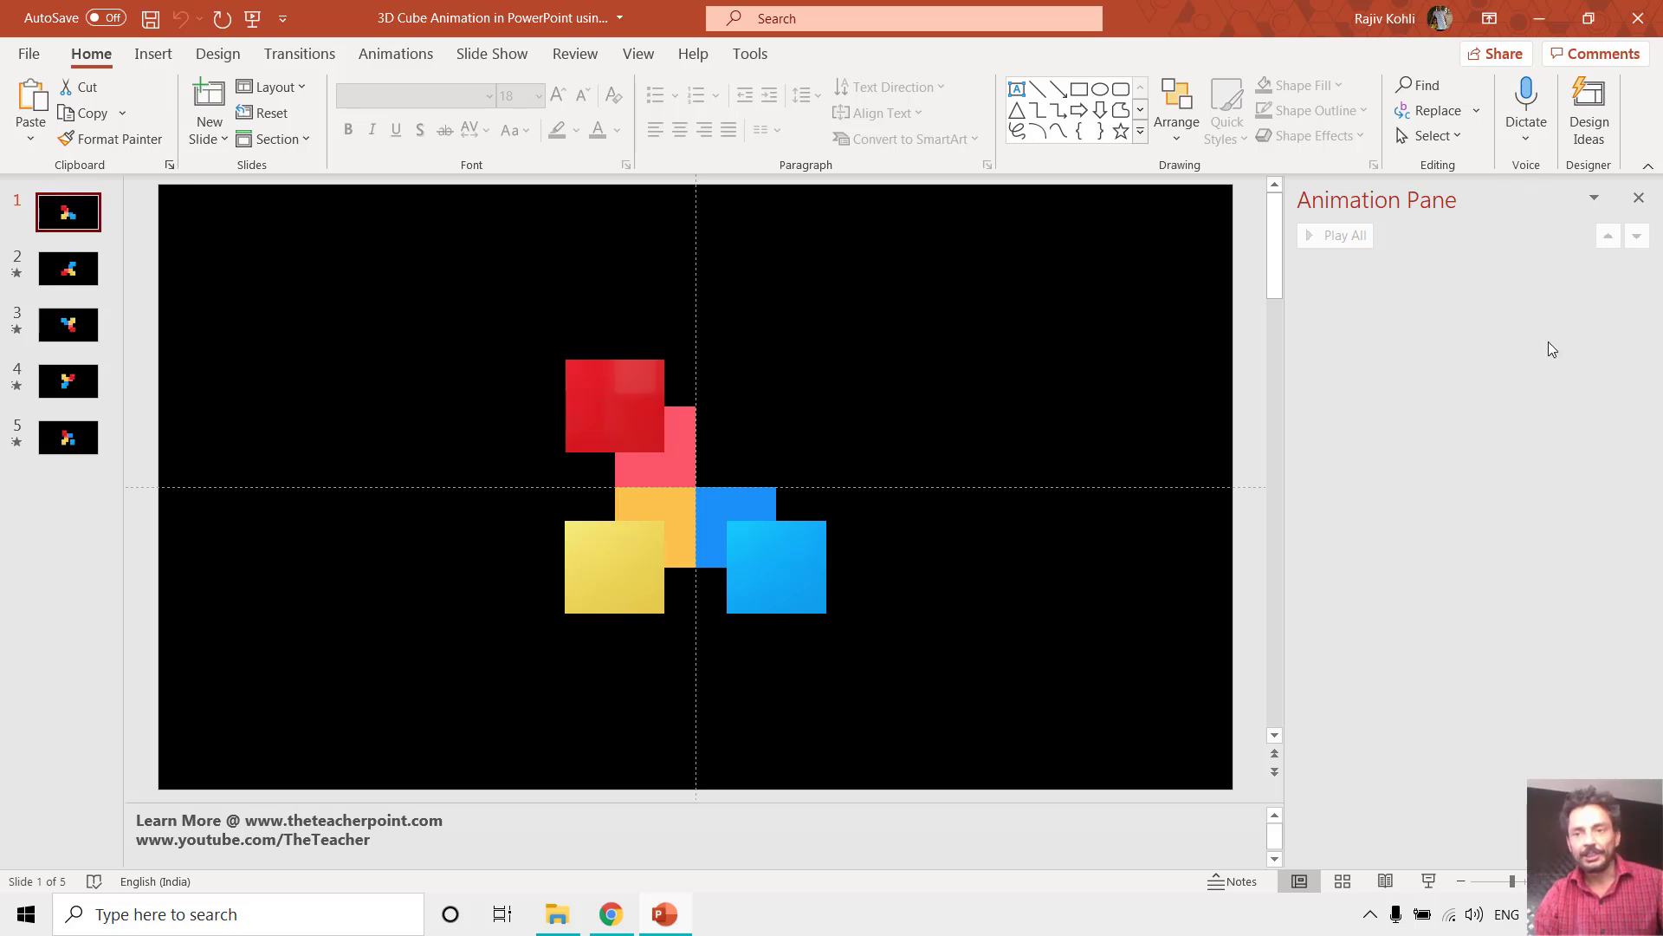
{"action": "left_click", "coordinate": [65, 270]}
{"action": "left_click", "coordinate": [70, 327]}
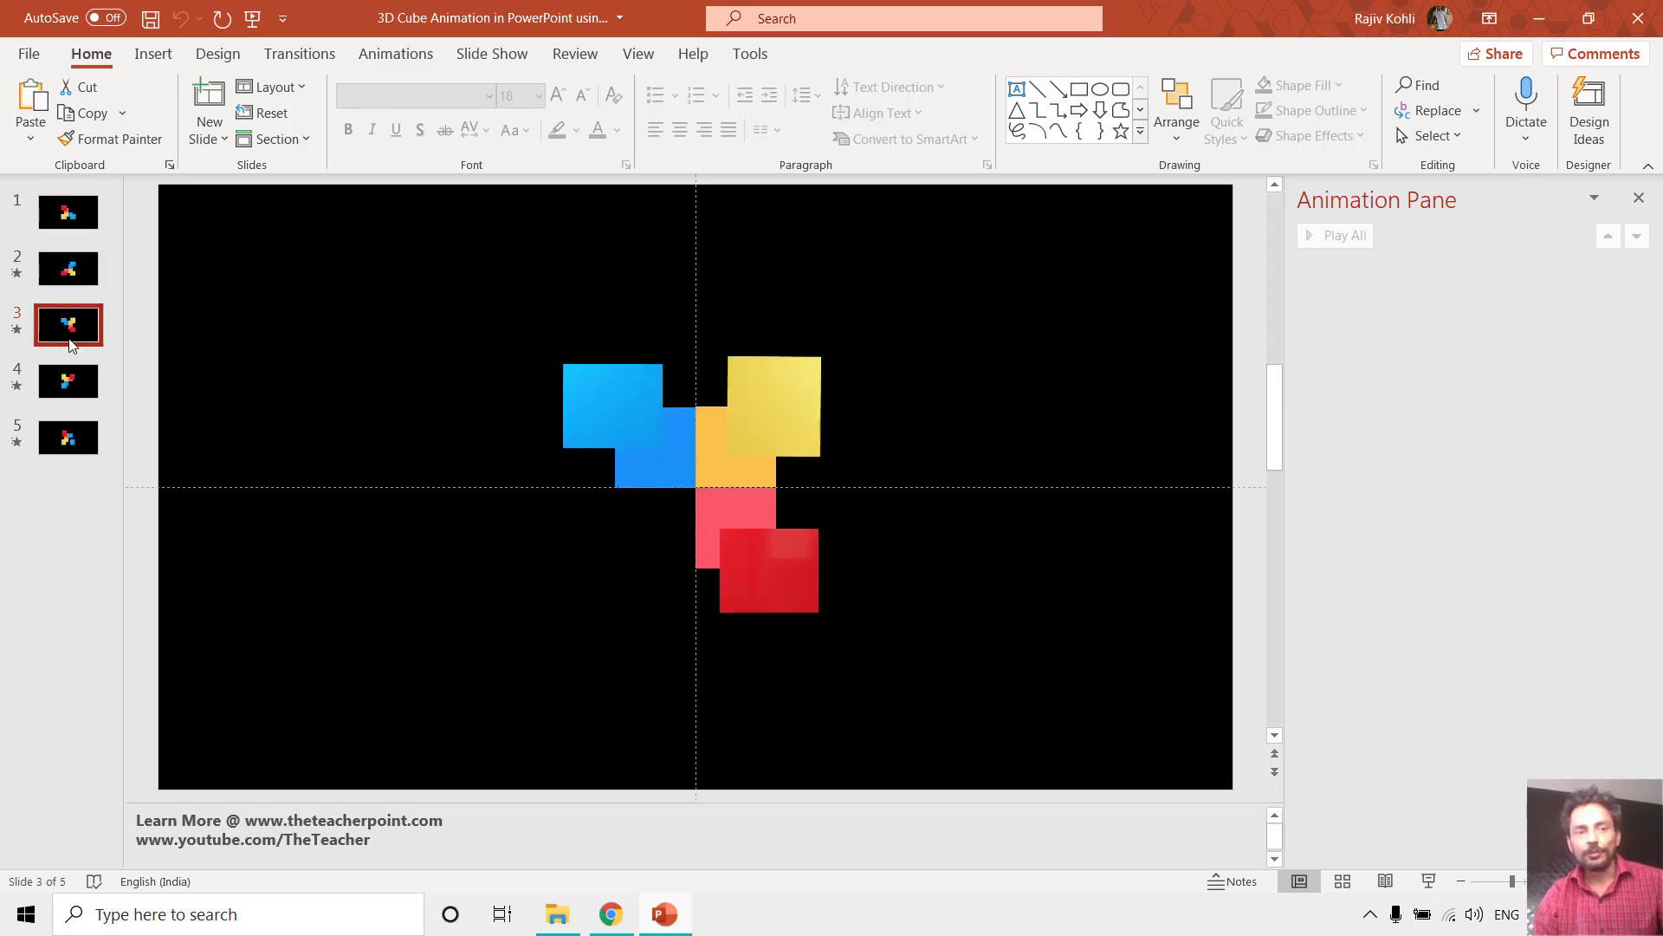
{"action": "left_click", "coordinate": [70, 382]}
{"action": "left_click", "coordinate": [65, 446]}
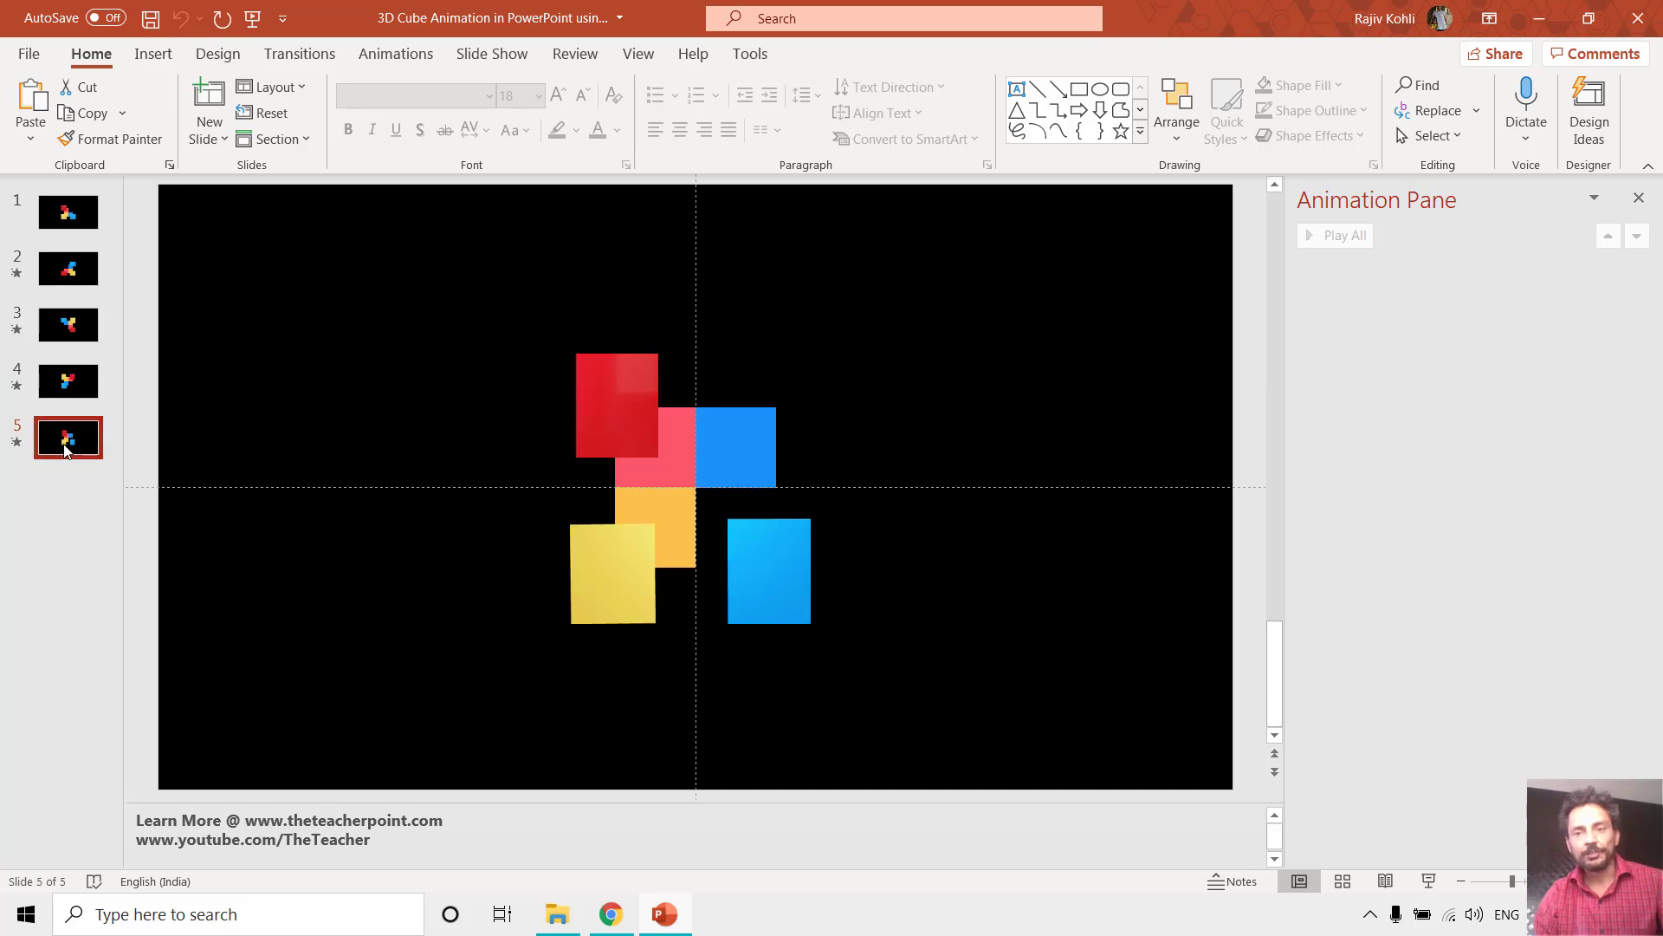
{"action": "left_click", "coordinate": [69, 210]}
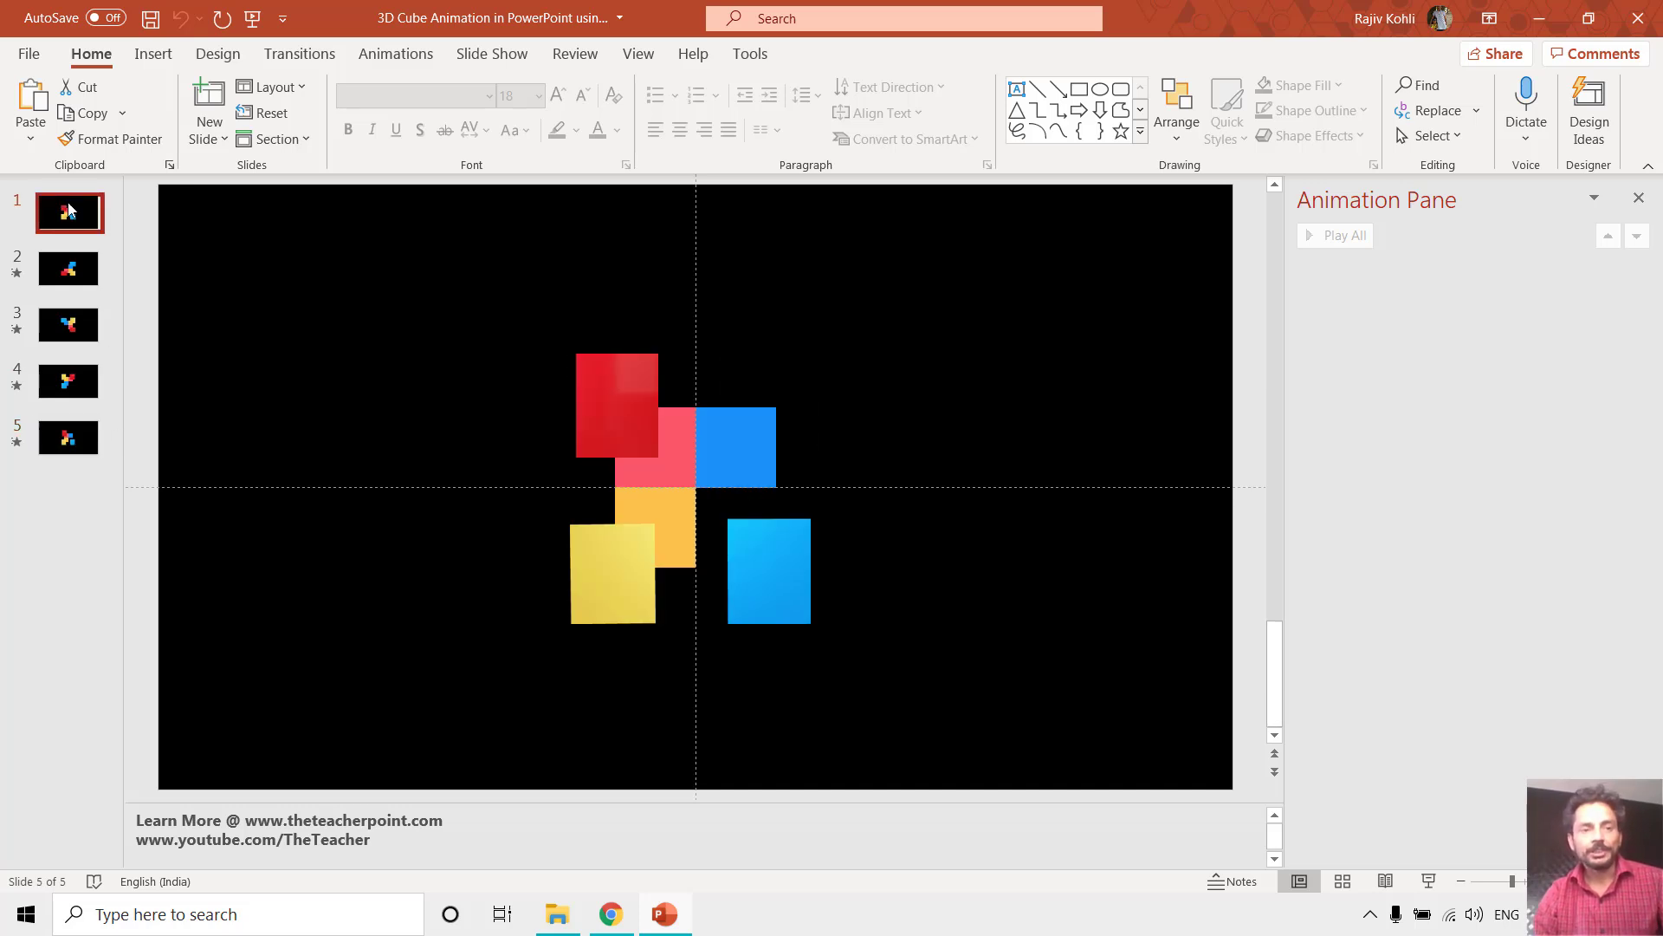
- Show the transition settings and check the Morph transition on each of slides 2 through 5
{"action": "left_click", "coordinate": [301, 56]}
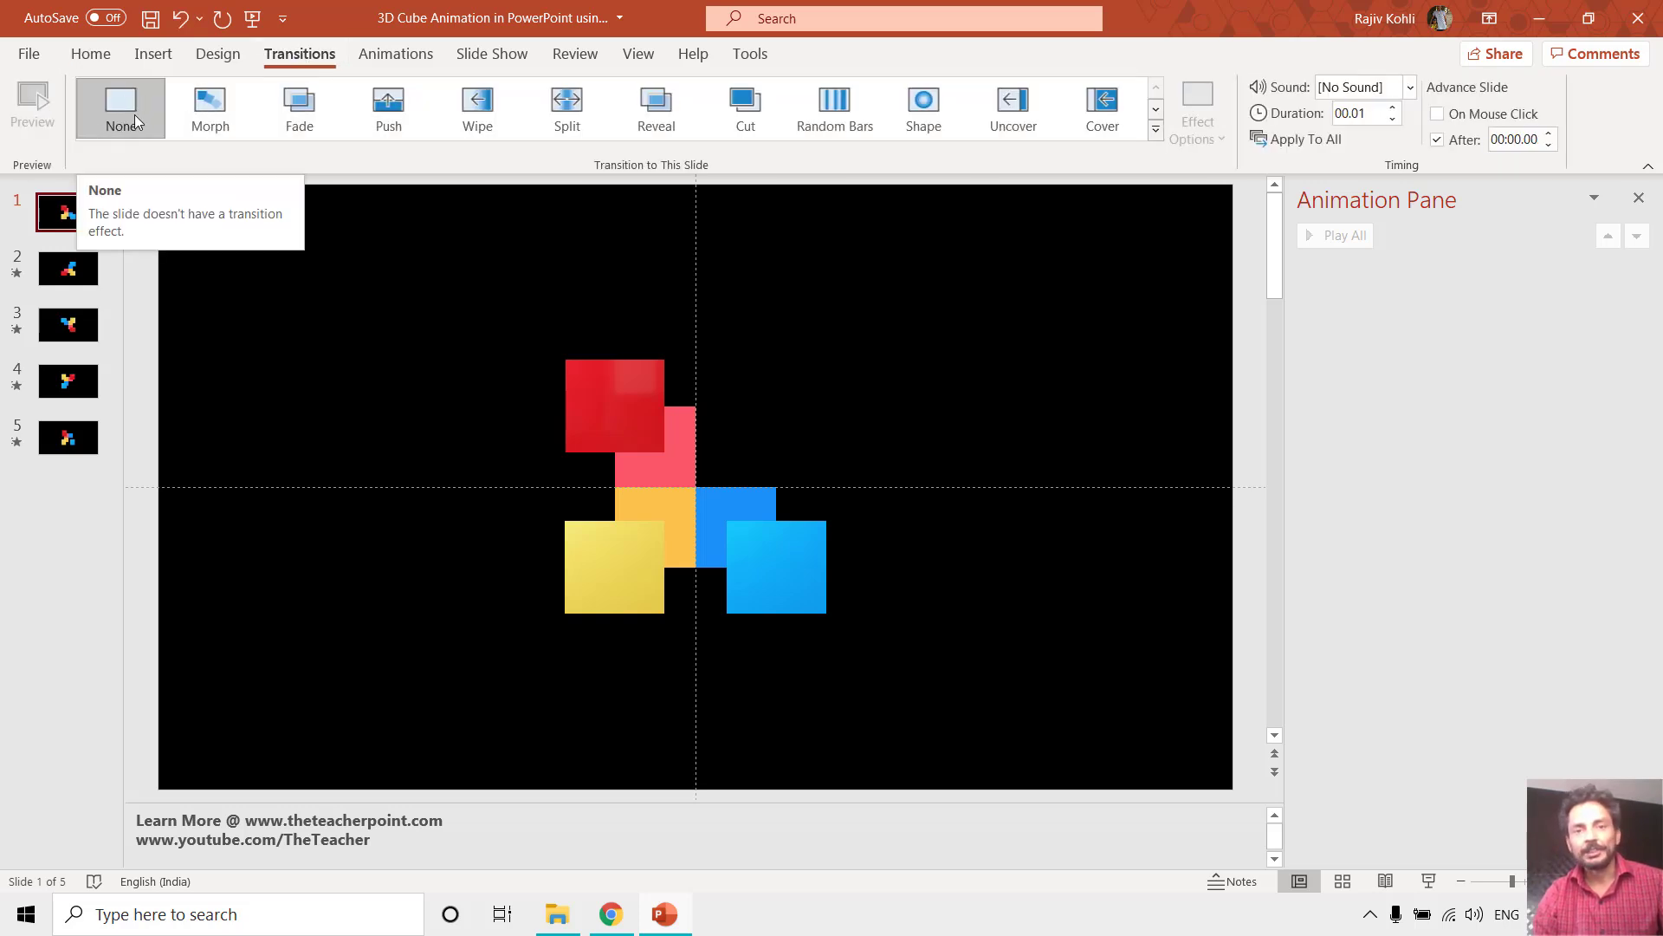
{"action": "left_click", "coordinate": [72, 271]}
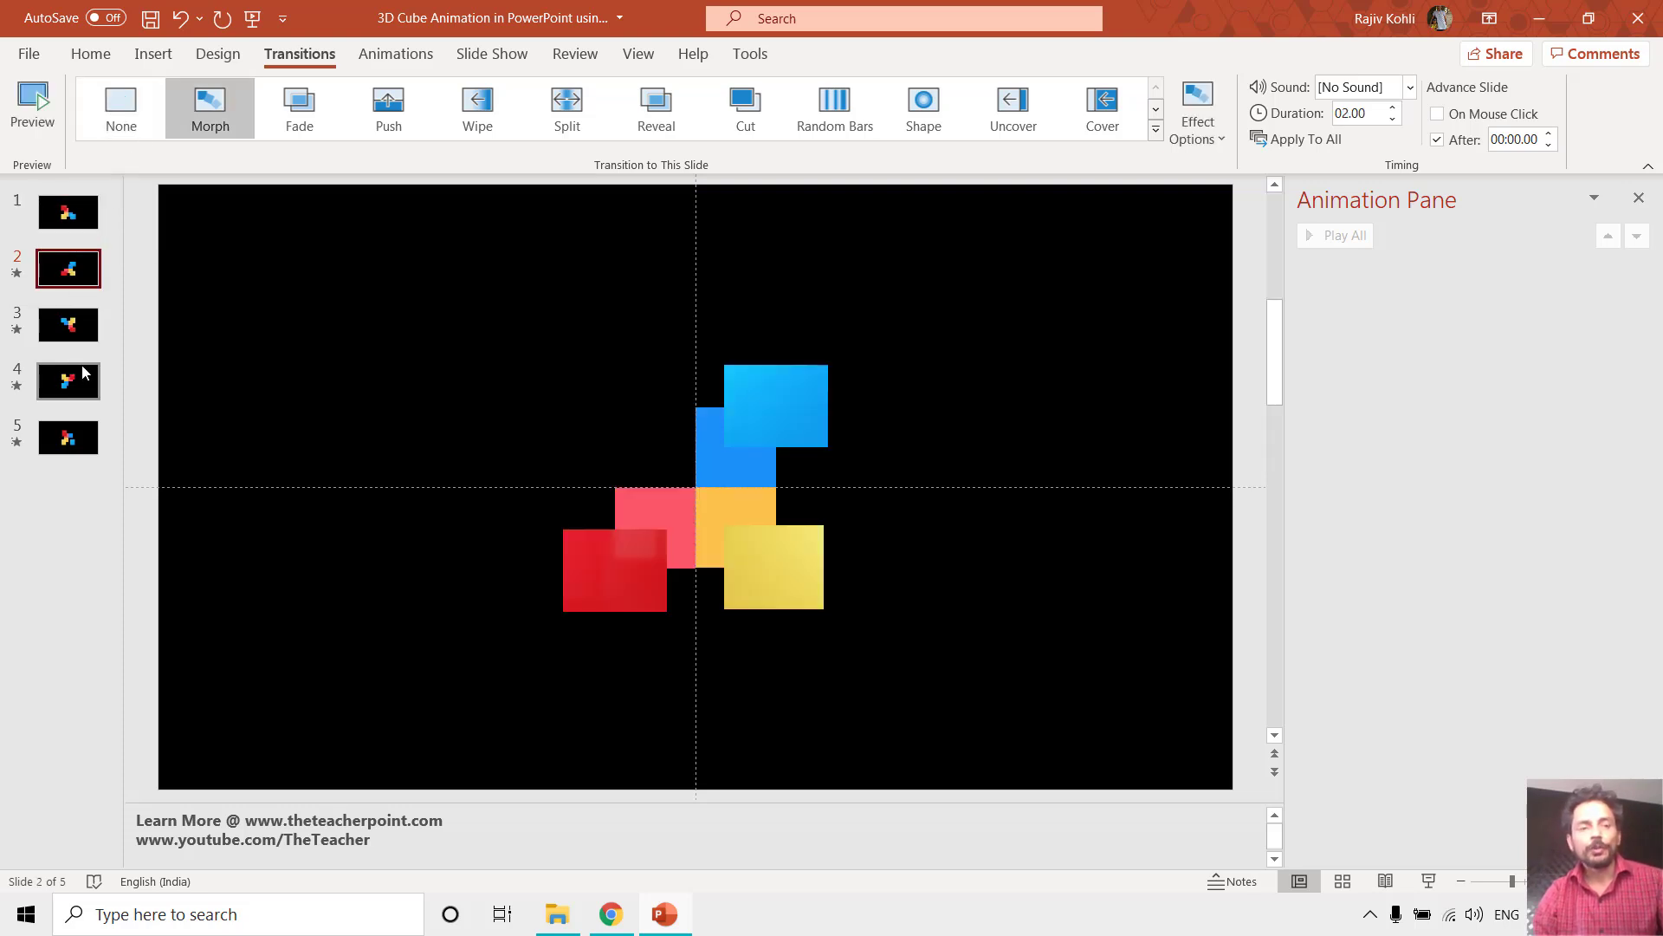
{"action": "left_click", "coordinate": [74, 336]}
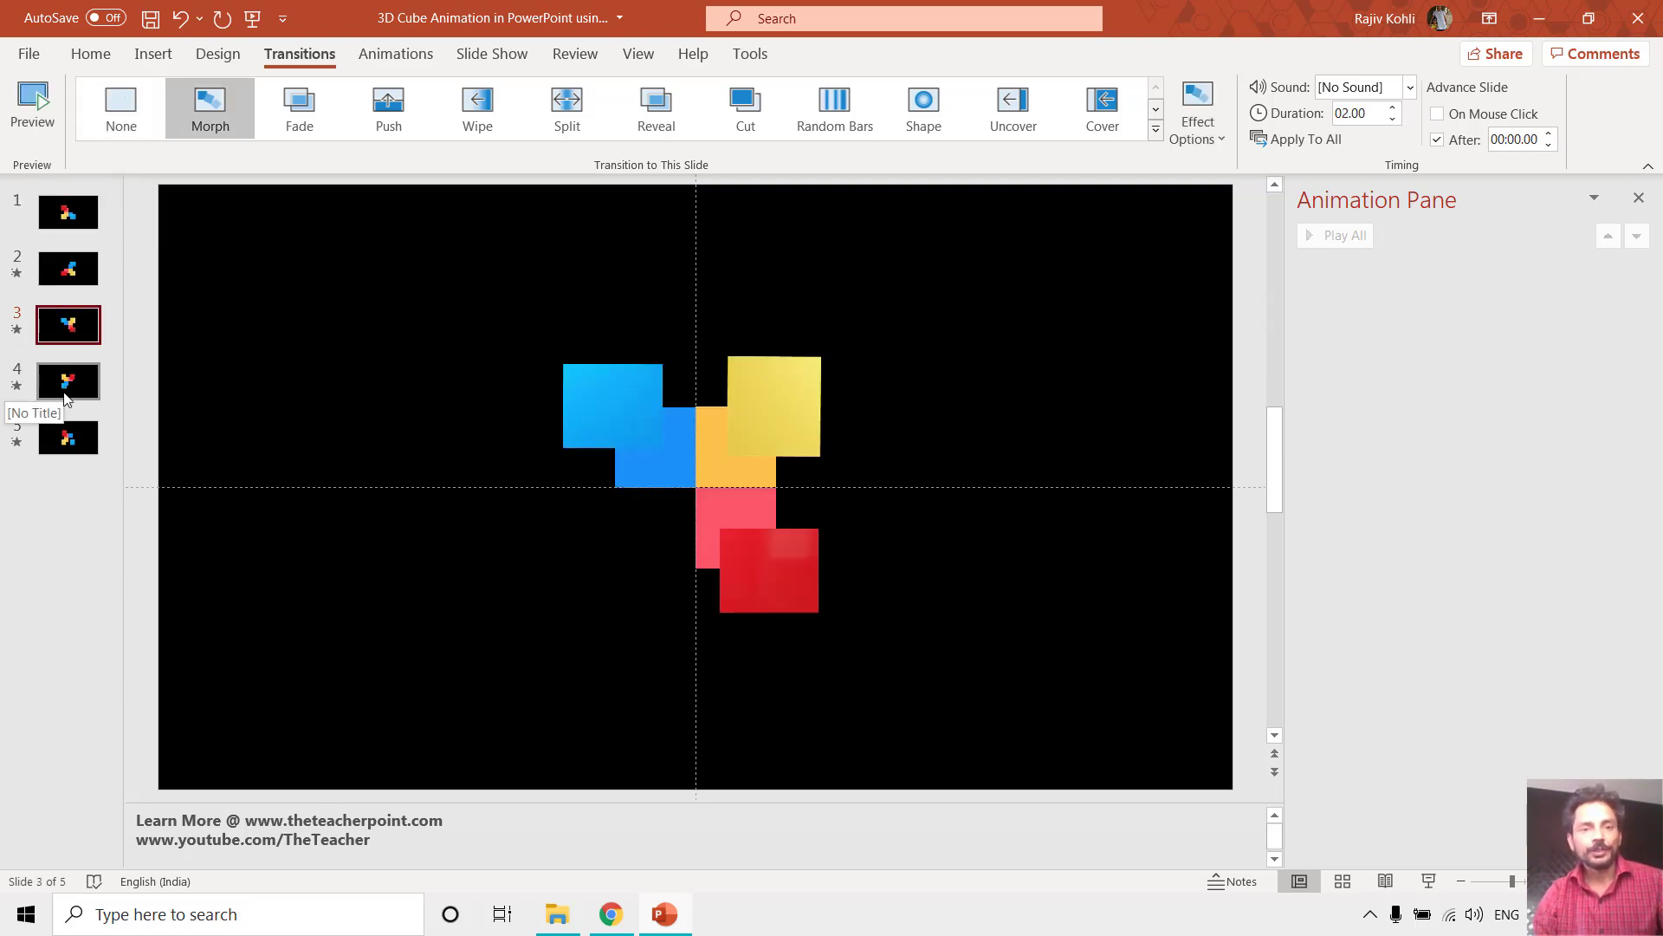
{"action": "left_click", "coordinate": [67, 391]}
{"action": "left_click", "coordinate": [66, 435]}
{"action": "left_click", "coordinate": [68, 269]}
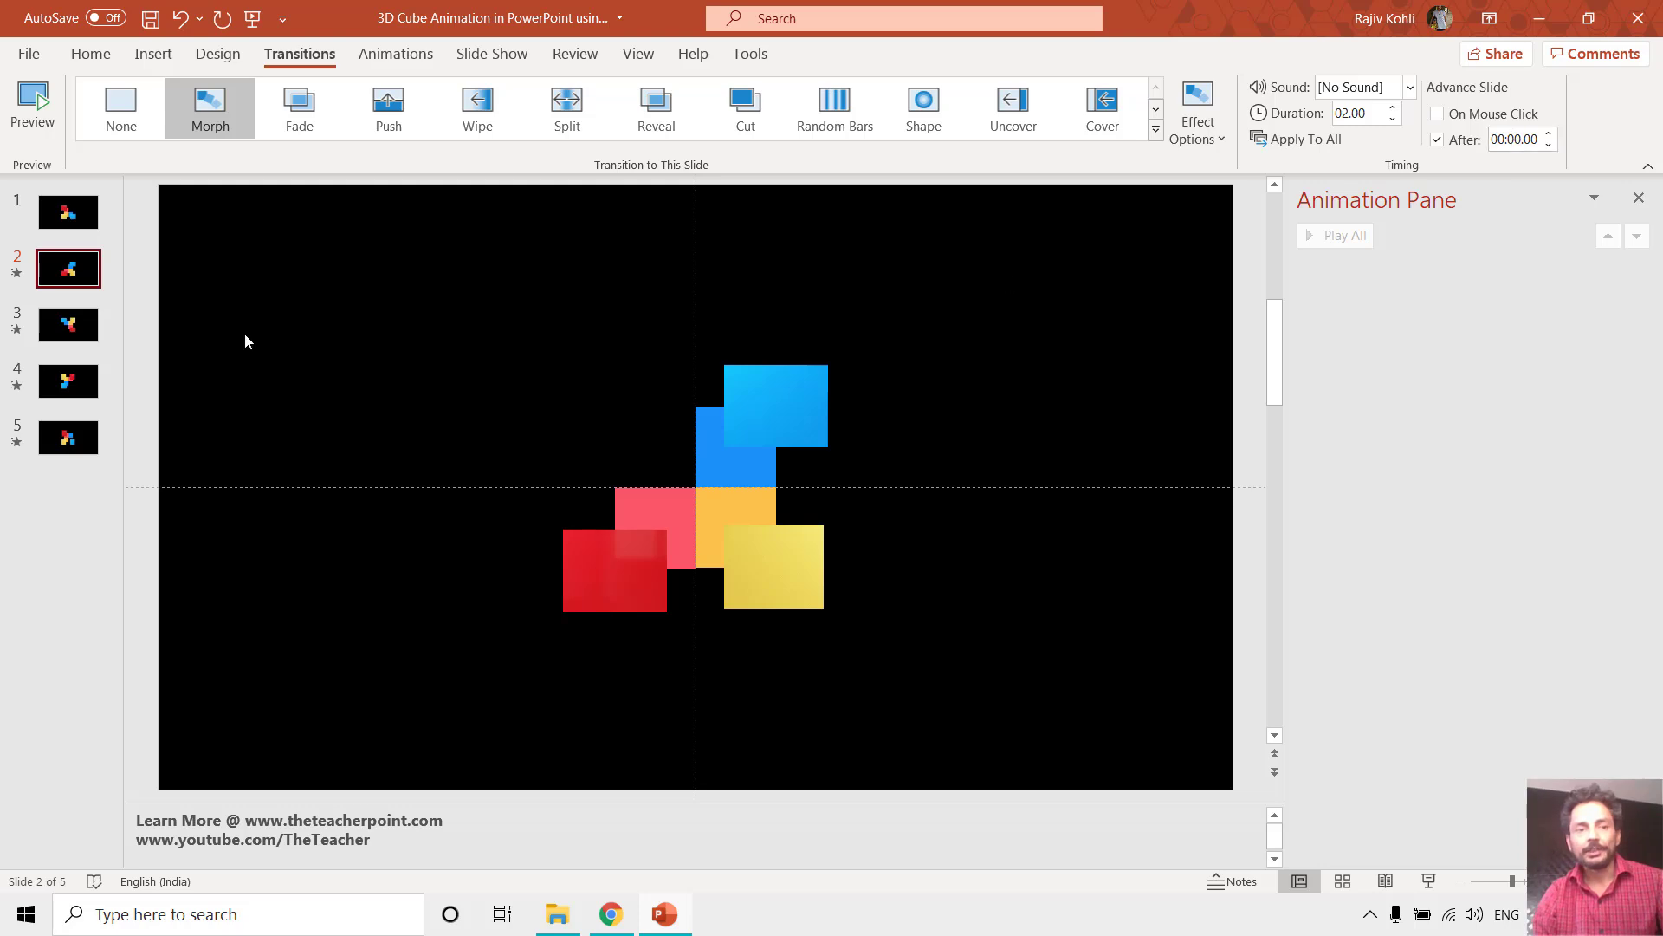
{"action": "left_click", "coordinate": [69, 325]}
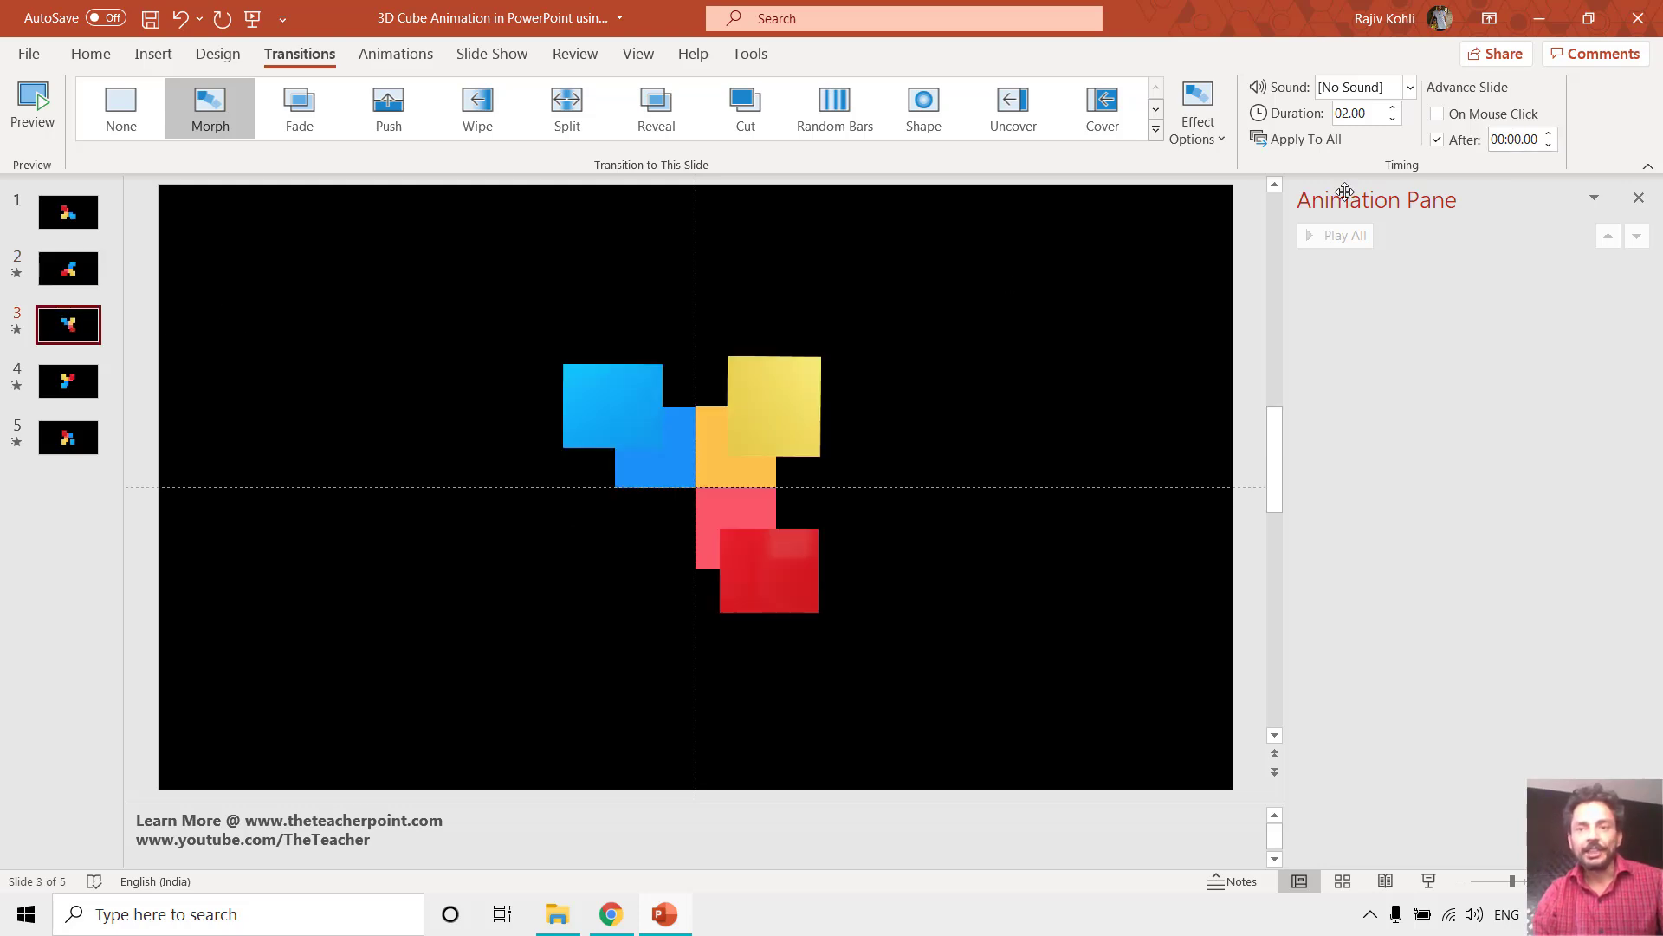
{"action": "left_click", "coordinate": [67, 380]}
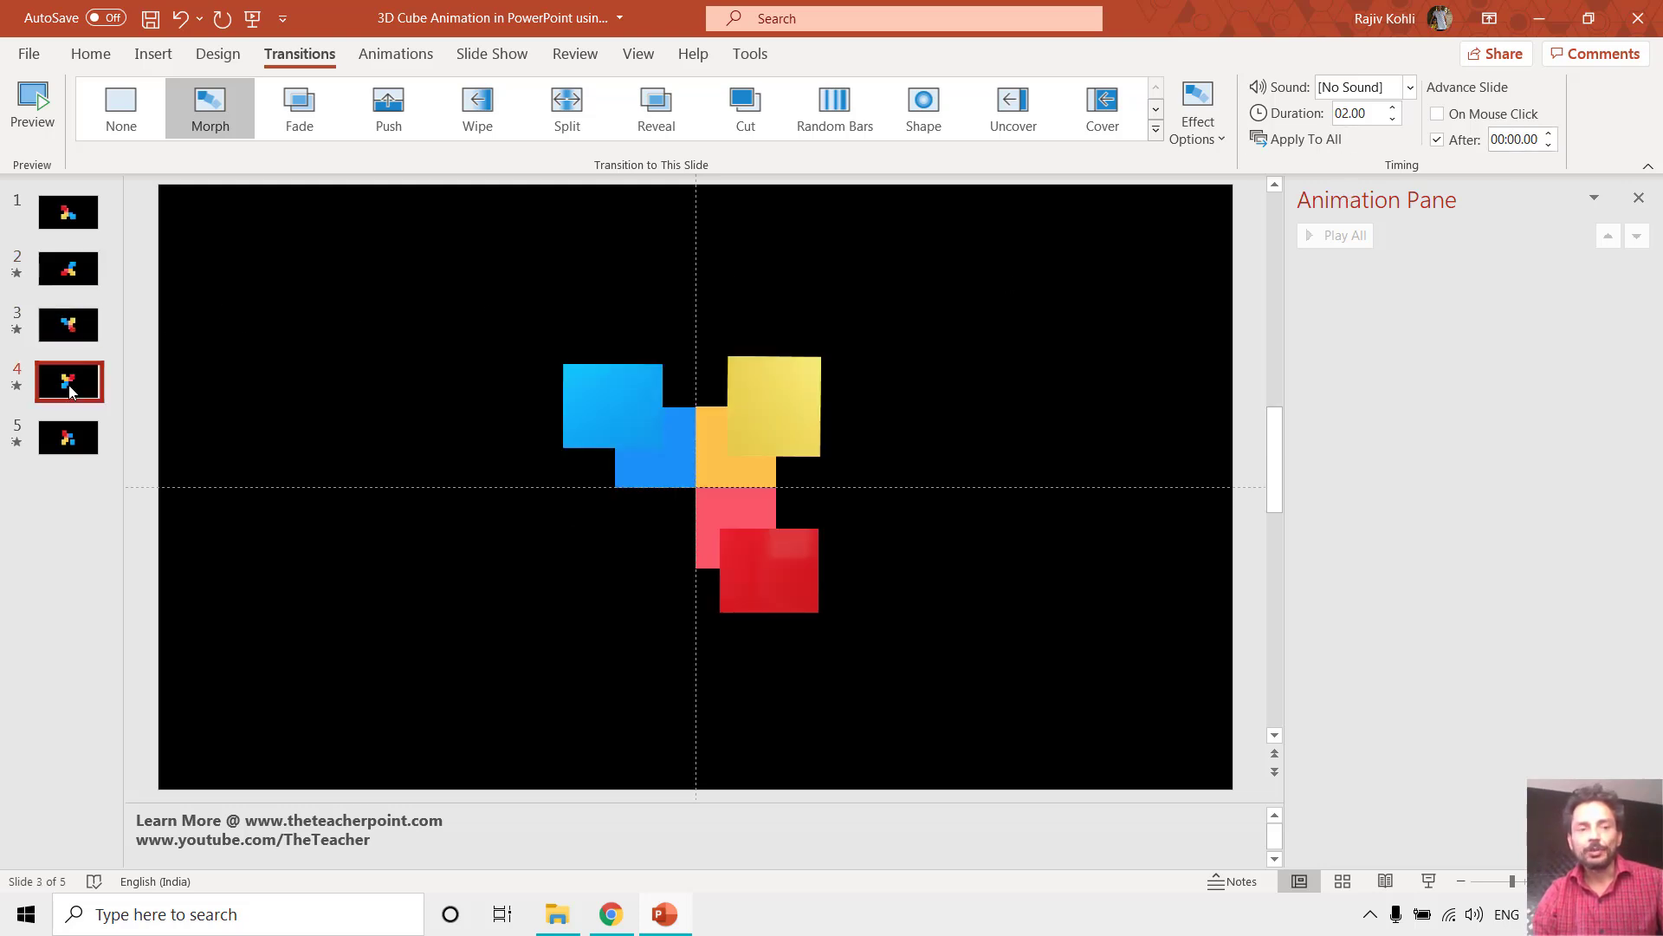
{"action": "left_click", "coordinate": [64, 436]}
- On slide 1, select the pink, orange, blue, red, yellow and light-blue cubes in turn
{"action": "left_click", "coordinate": [68, 213]}
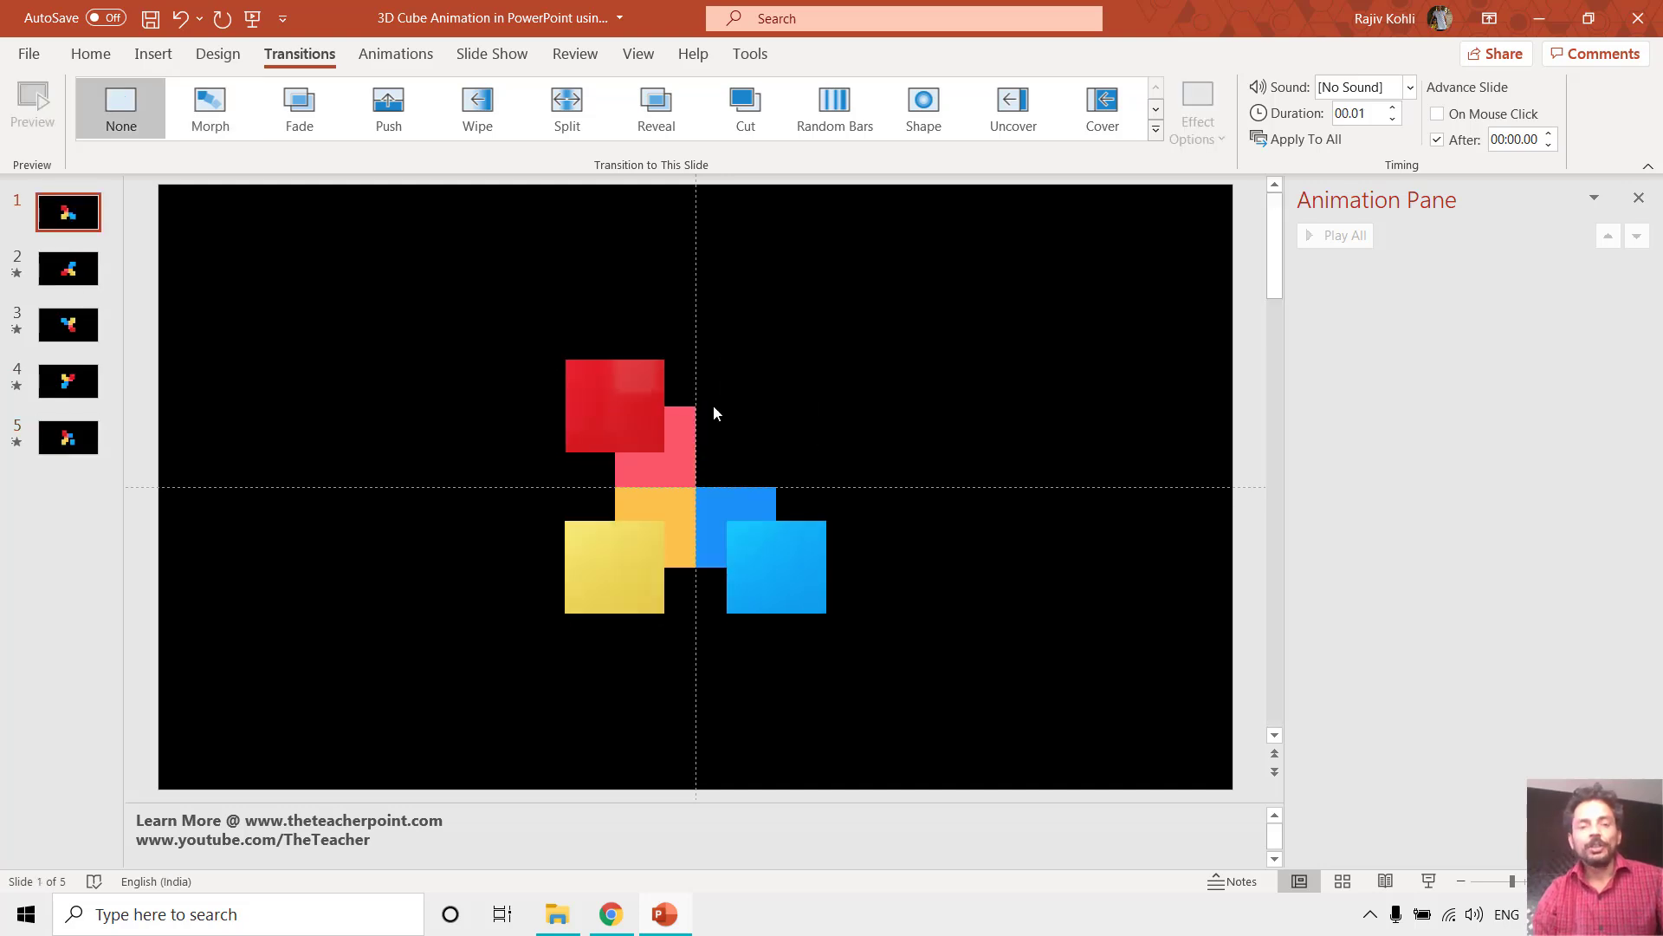
{"action": "left_click", "coordinate": [690, 447]}
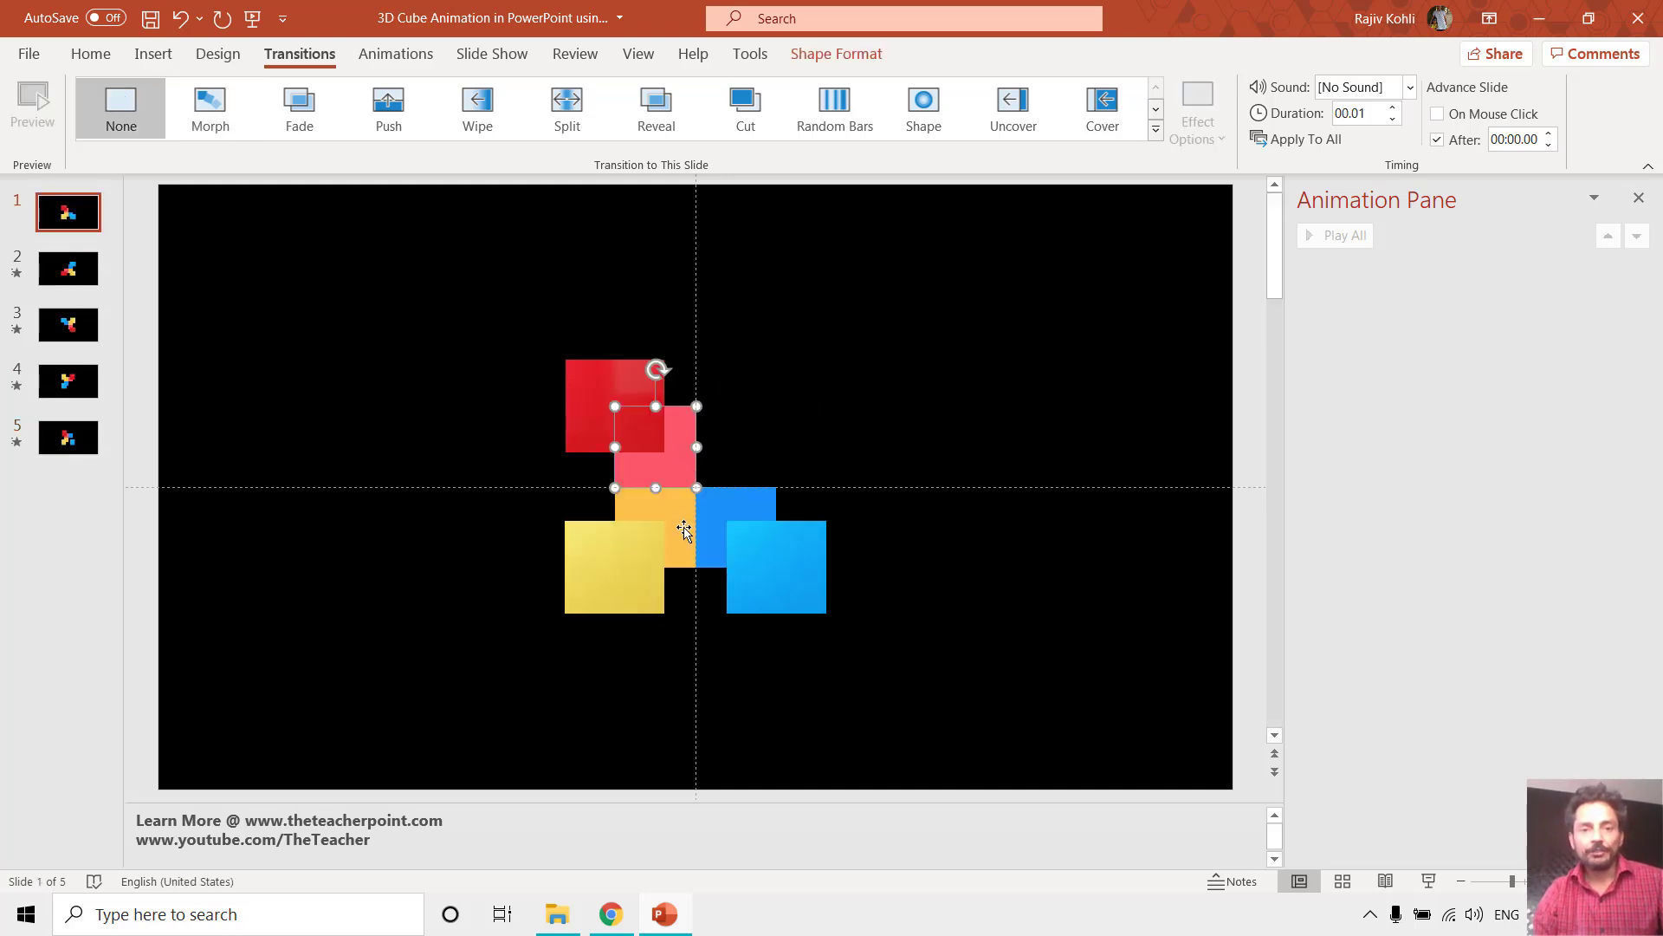
{"action": "left_click", "coordinate": [683, 530]}
{"action": "left_click", "coordinate": [773, 507]}
{"action": "left_click", "coordinate": [631, 392]}
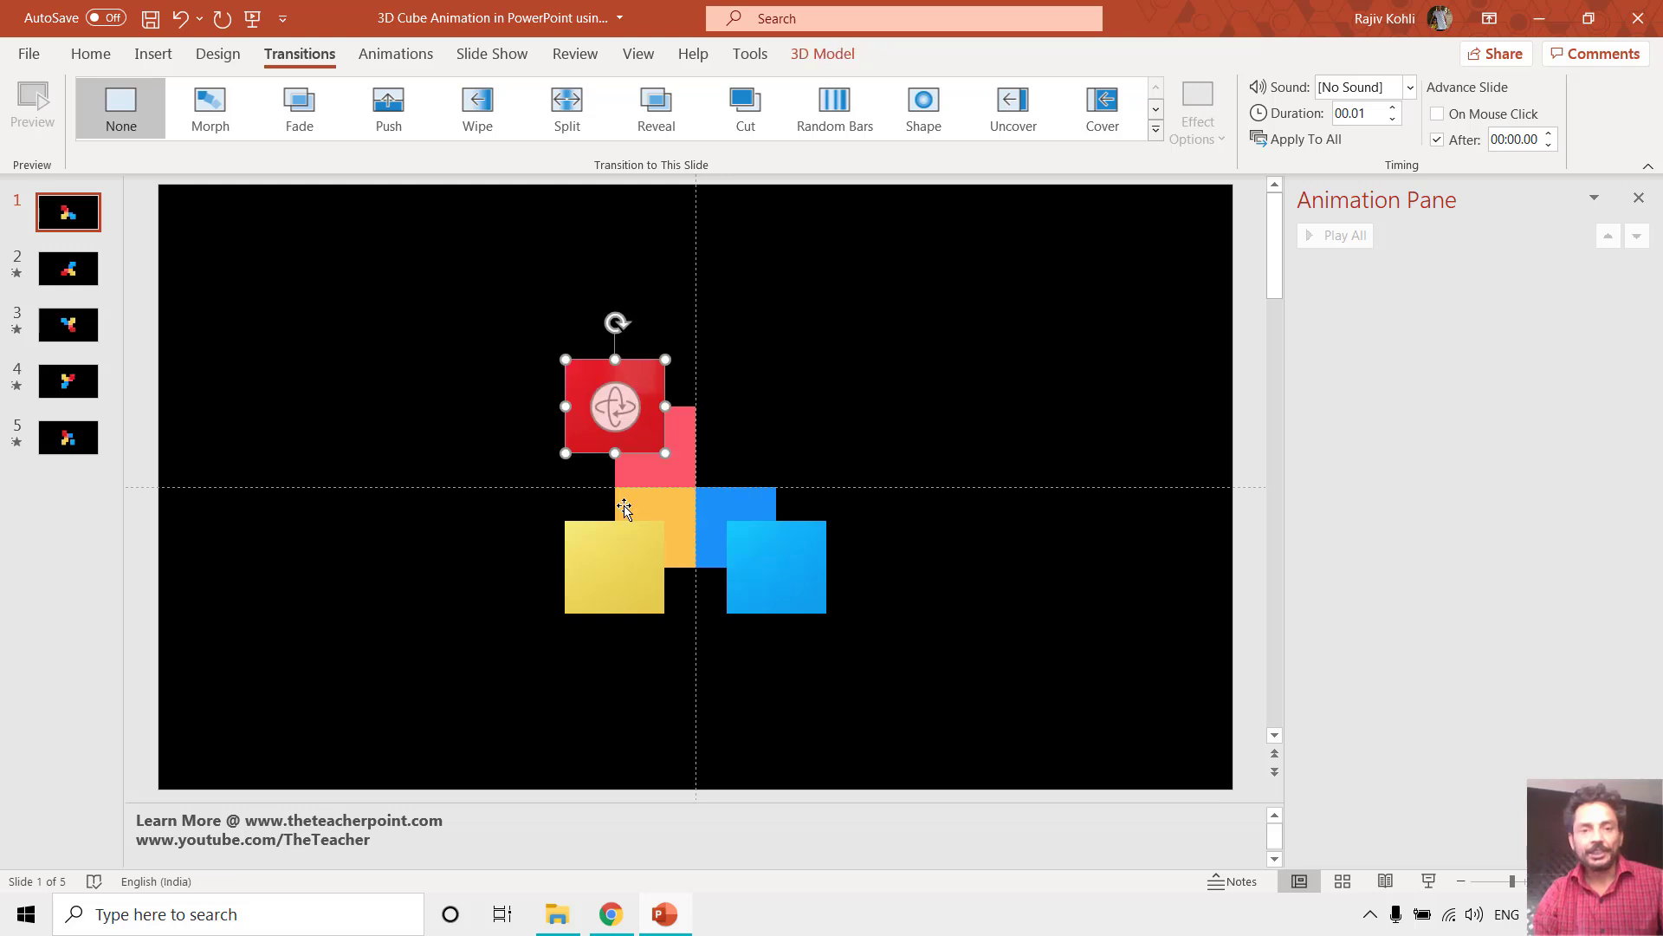
{"action": "left_click", "coordinate": [607, 594]}
{"action": "left_click", "coordinate": [822, 586]}
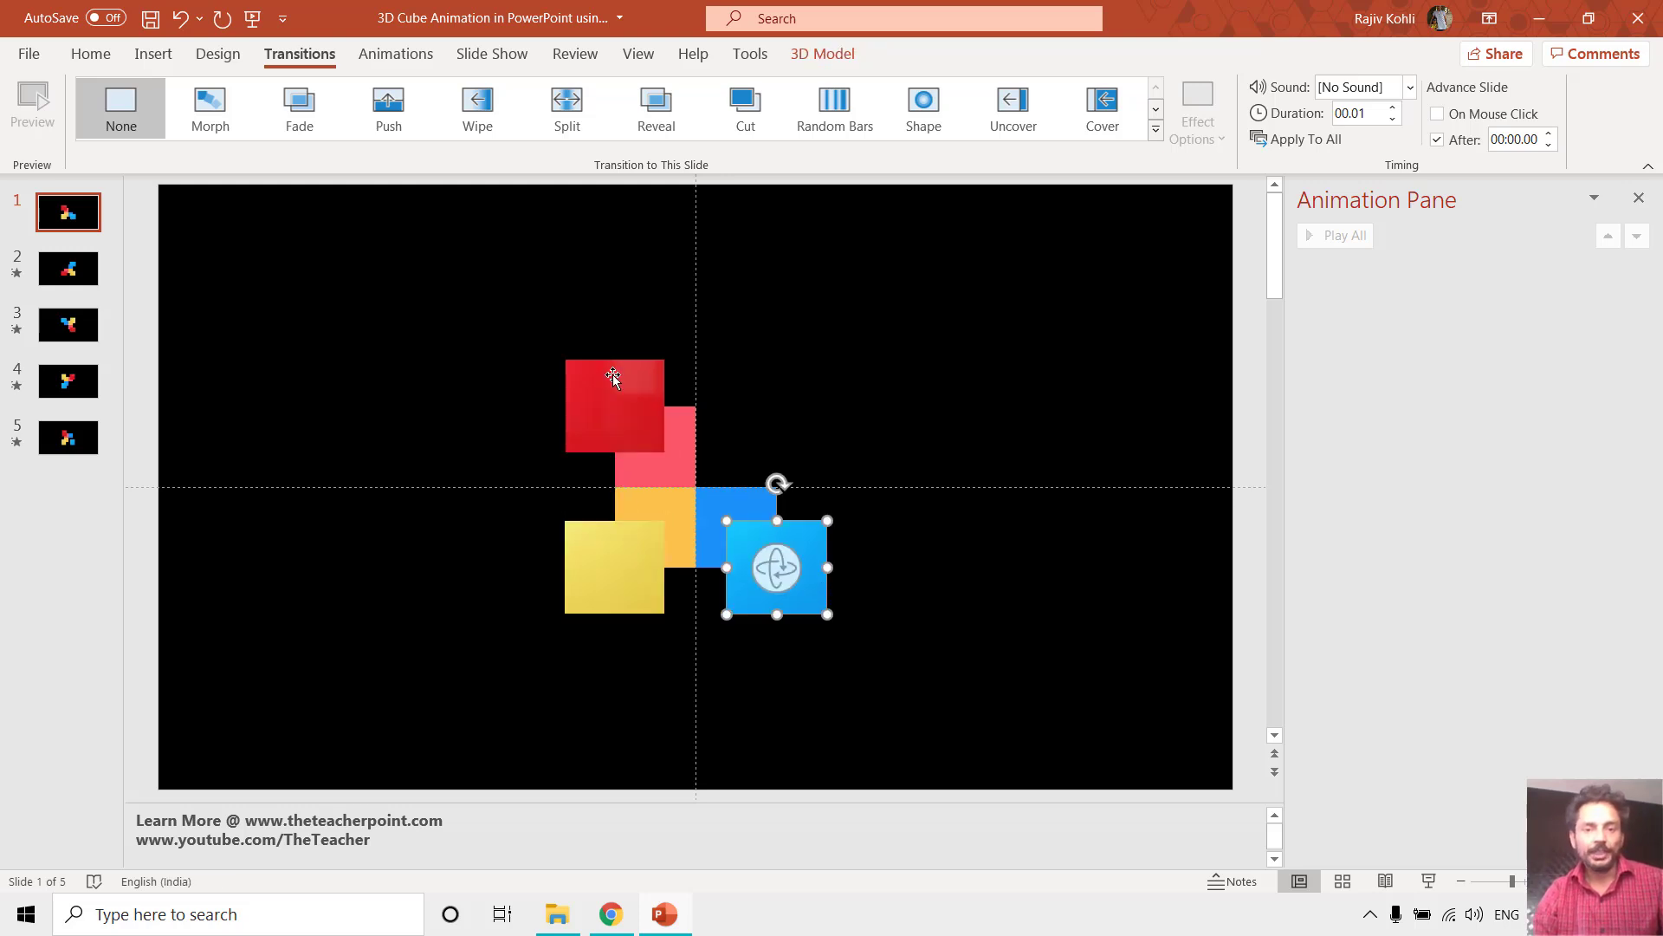
- Delete slides 2–5 and duplicate slide 1
{"action": "left_click", "coordinate": [58, 280]}
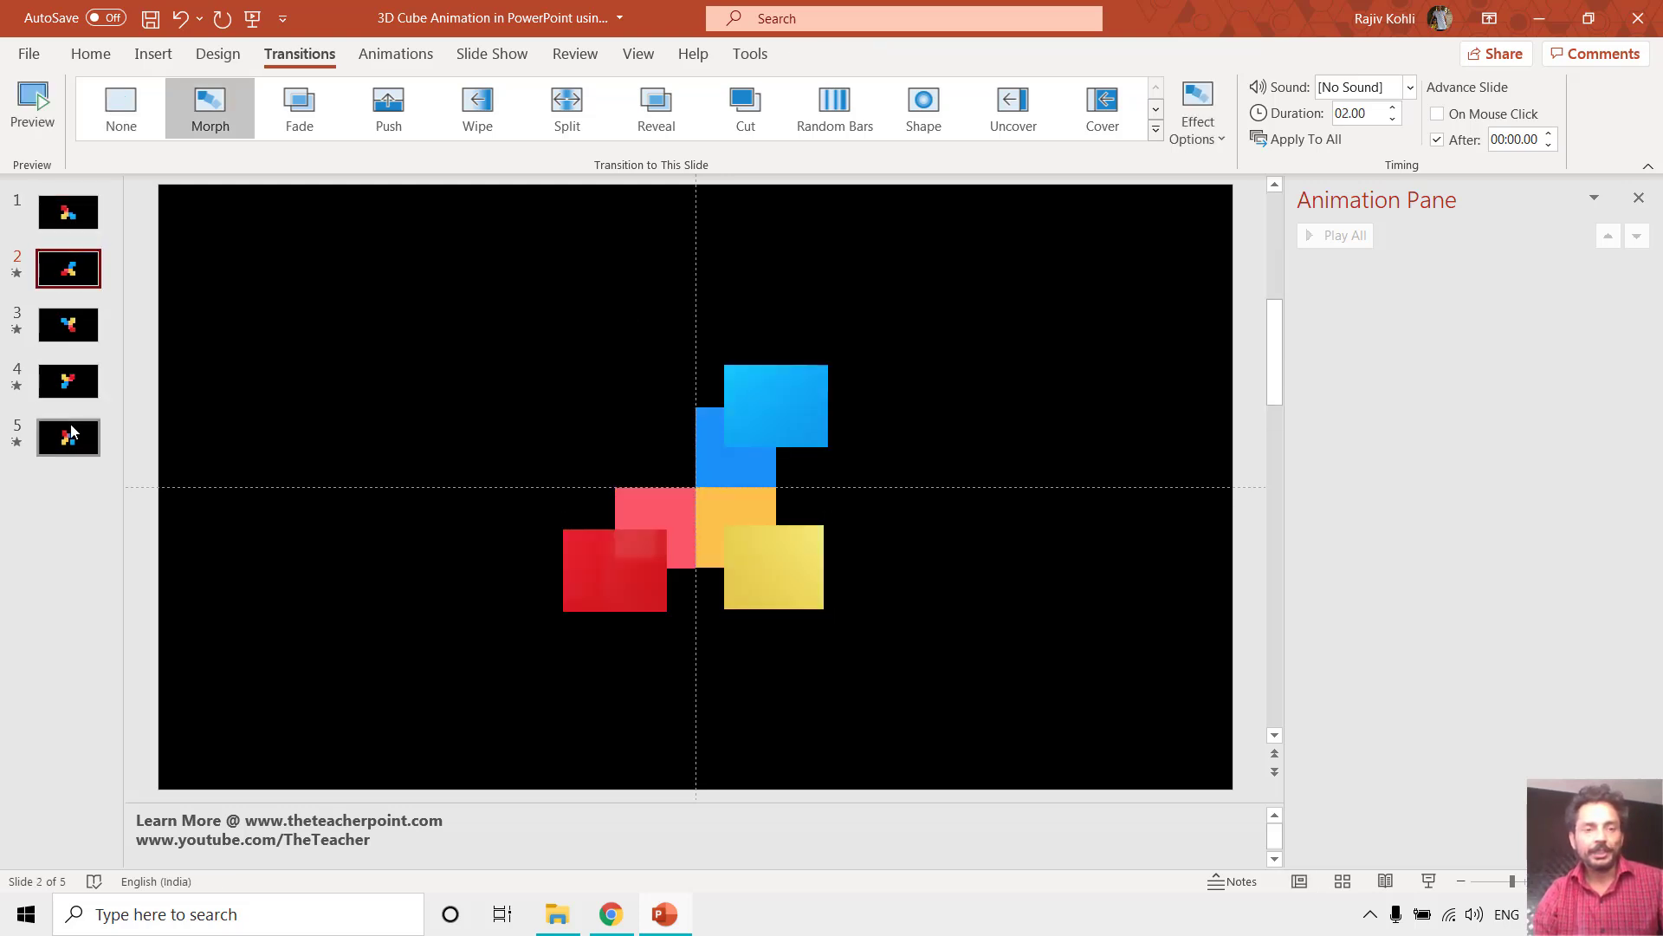
{"action": "left_click", "coordinate": [102, 427], "text": "shift"}
{"action": "key", "text": "Delete"}
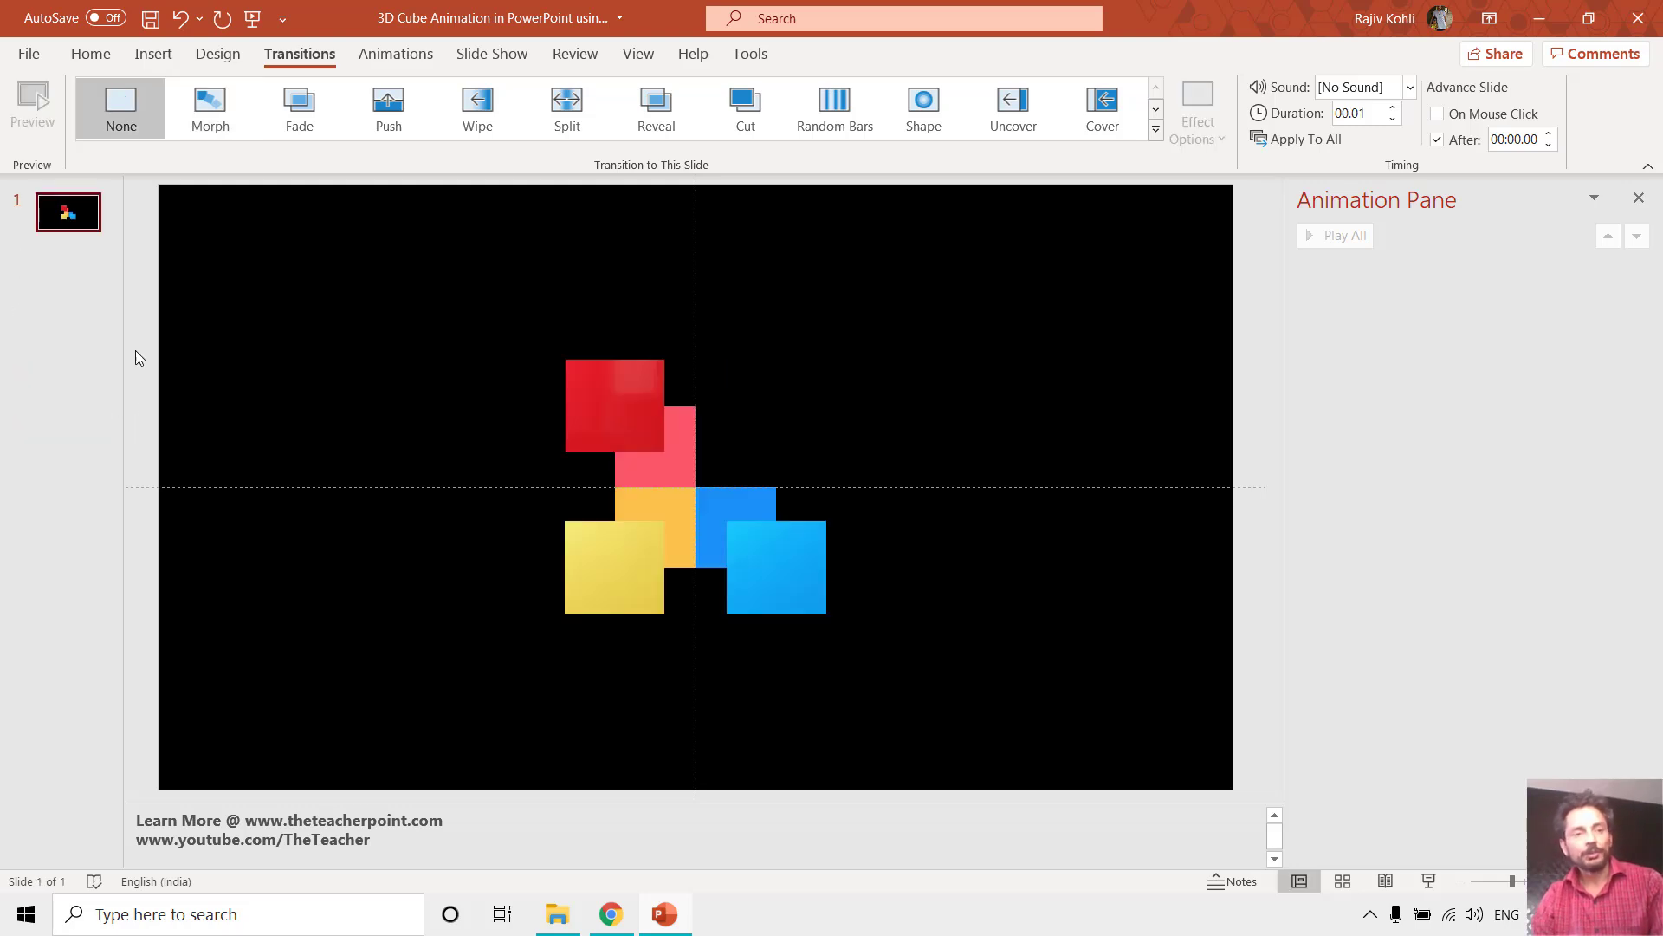
{"action": "right_click", "coordinate": [65, 214]}
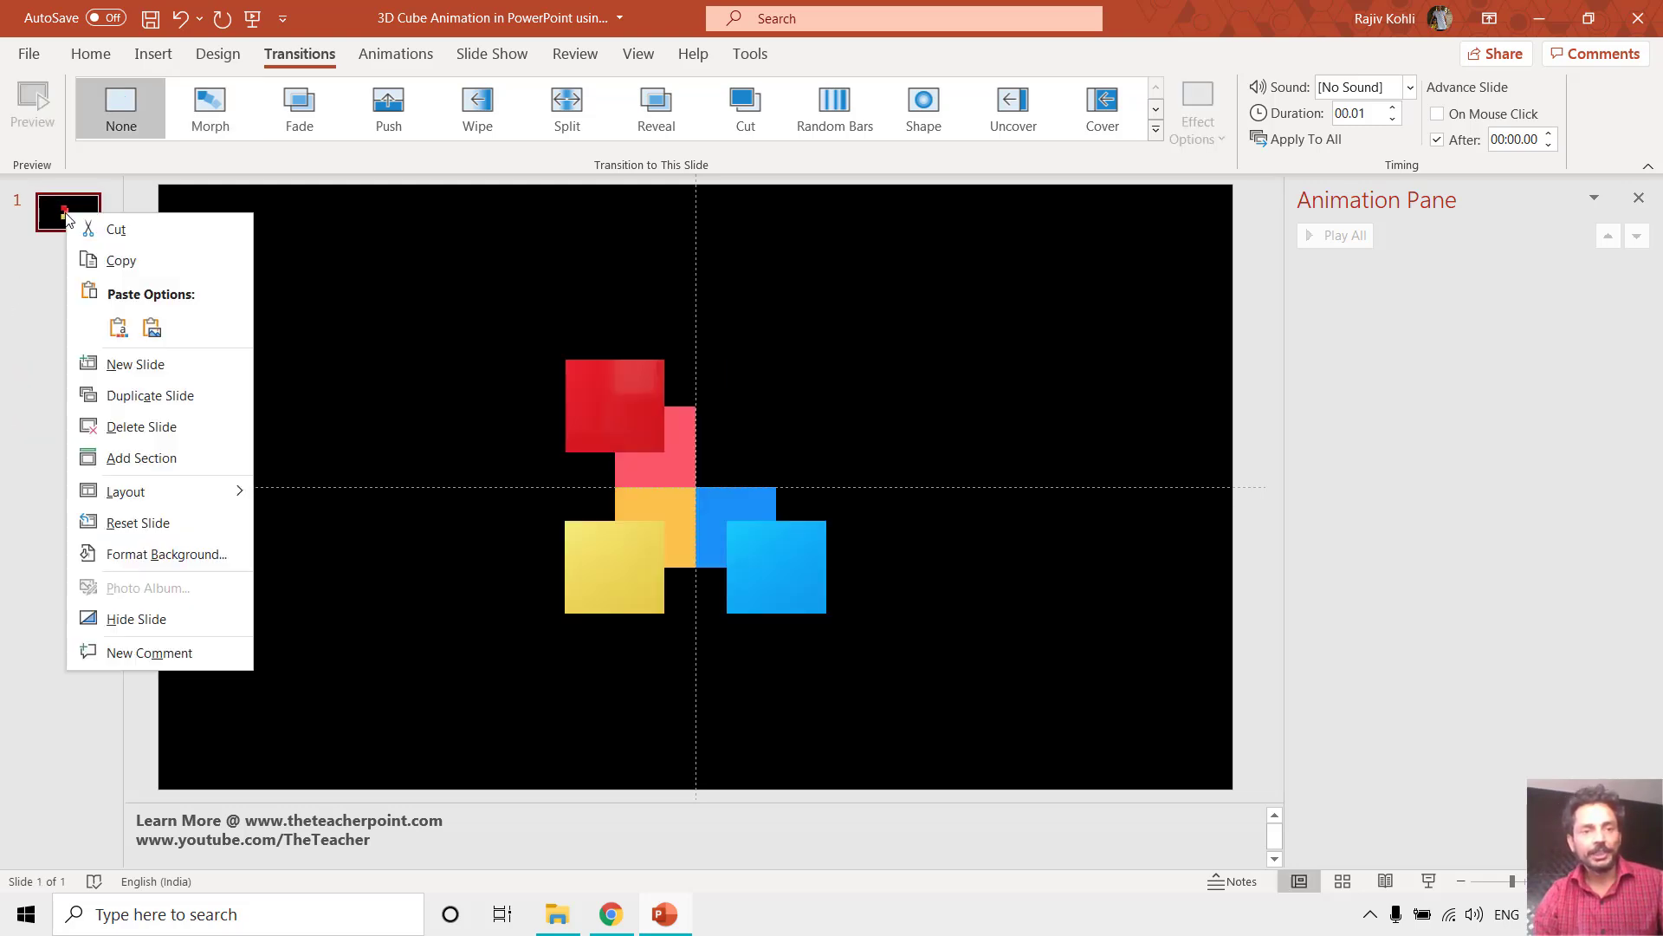
{"action": "left_click", "coordinate": [143, 396]}
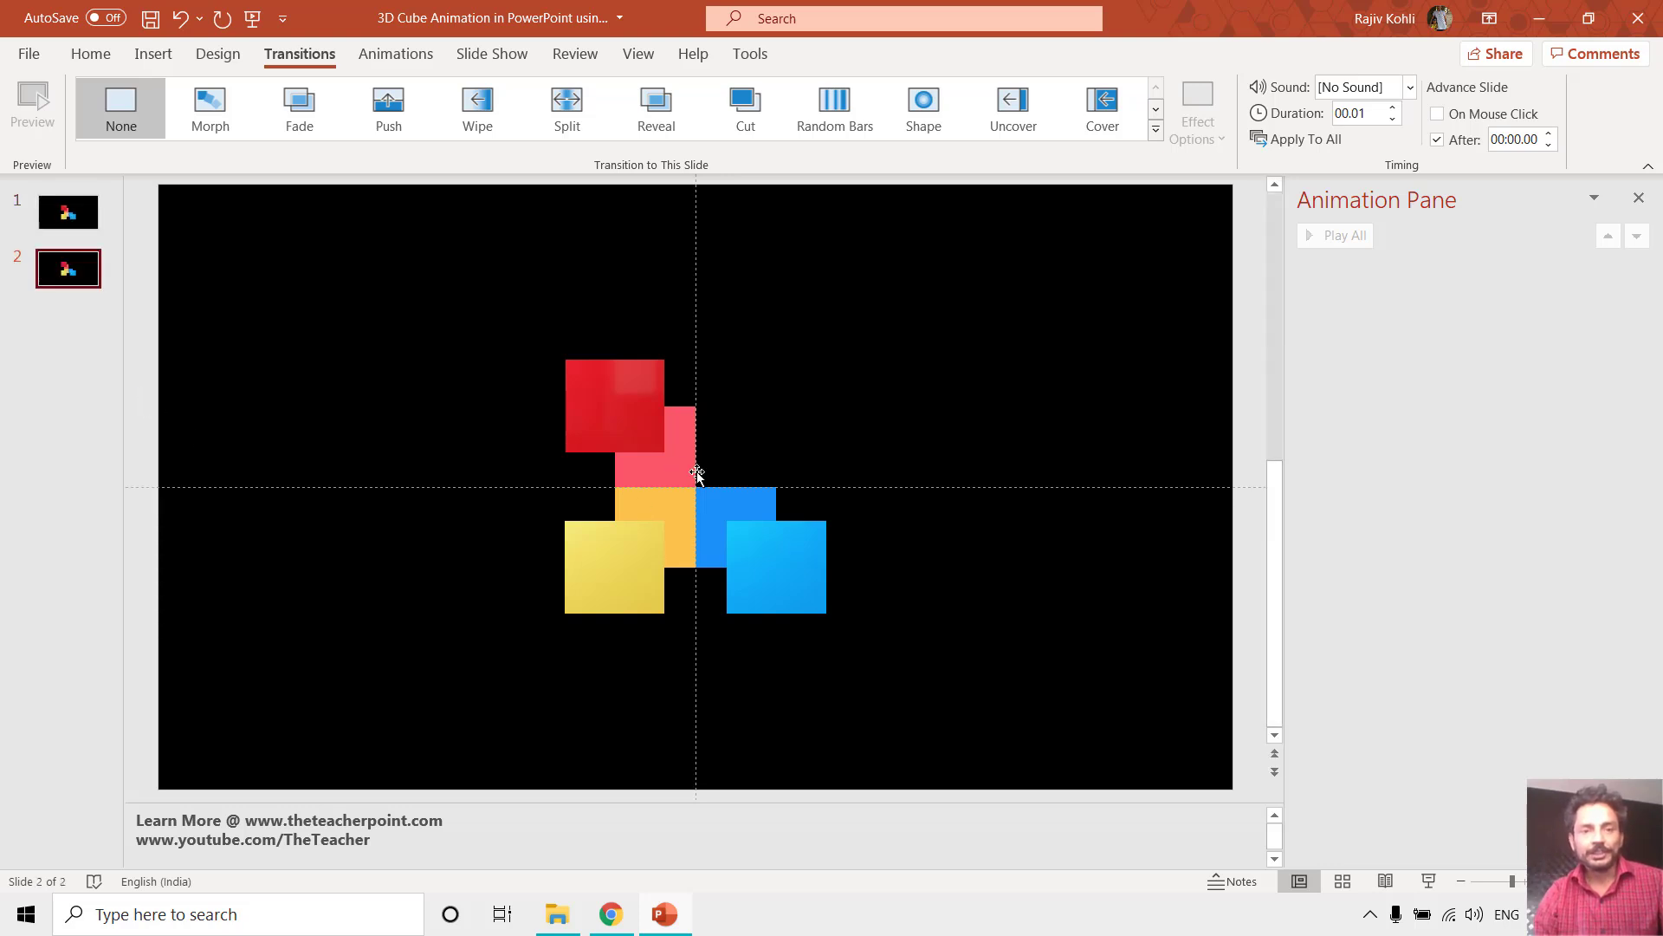
- Give slide 2 a shortened Morph transition and move the light-blue cube up beside the red square
{"action": "left_click", "coordinate": [214, 121]}
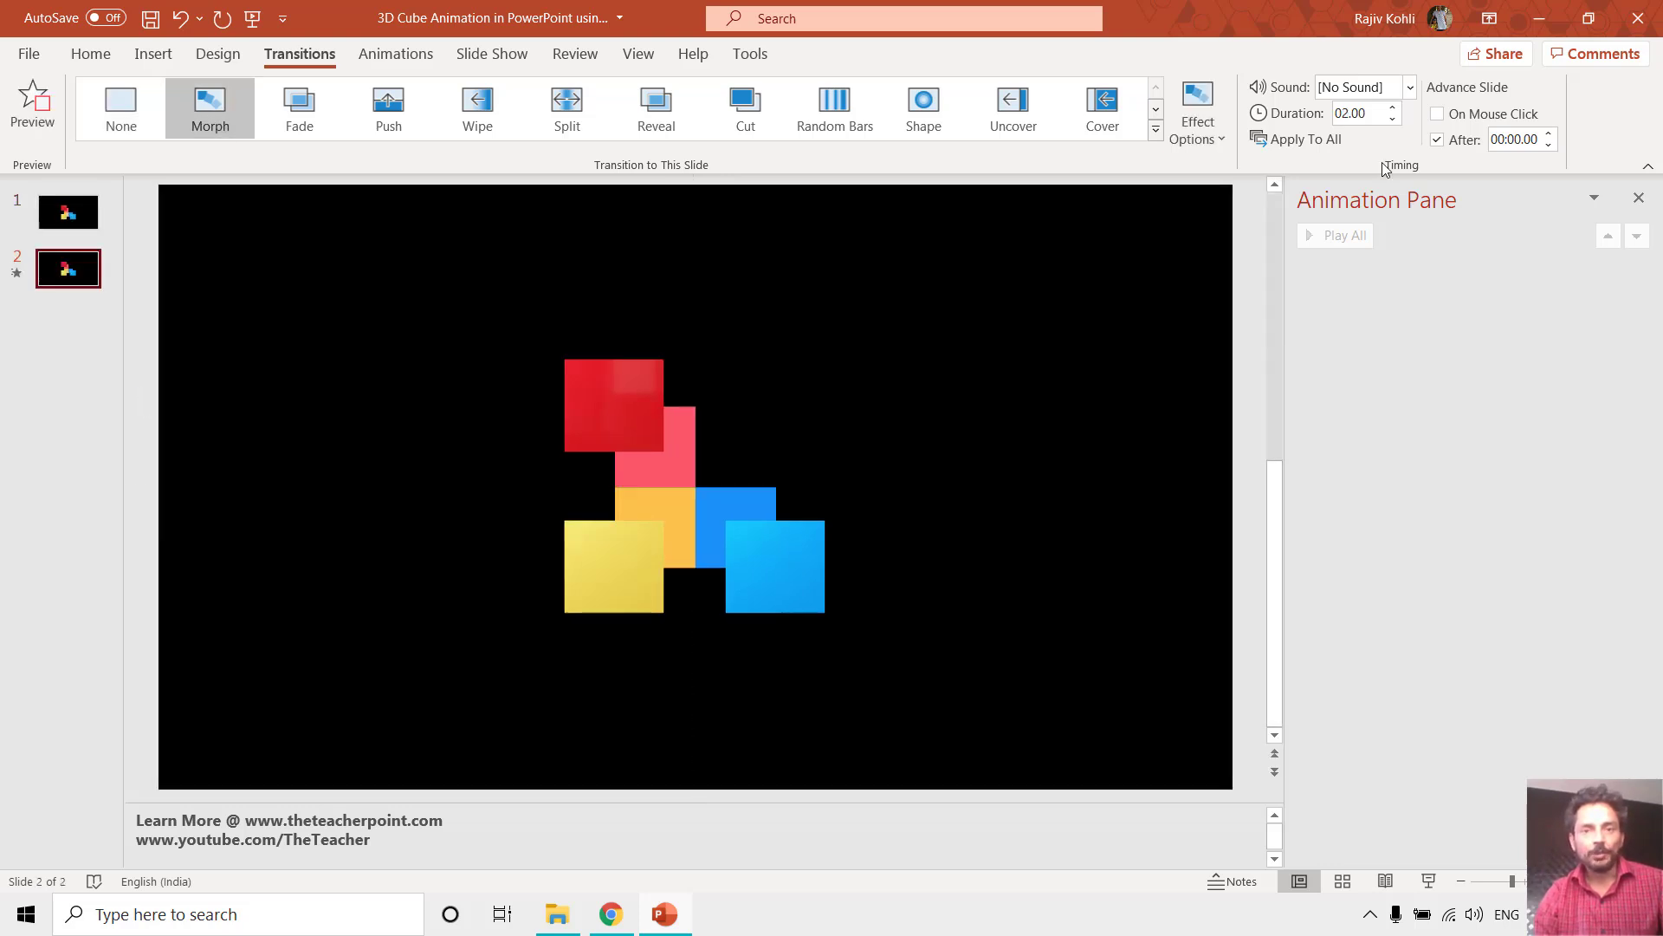
{"action": "left_click", "coordinate": [1393, 120]}
{"action": "left_click", "coordinate": [1393, 120]}
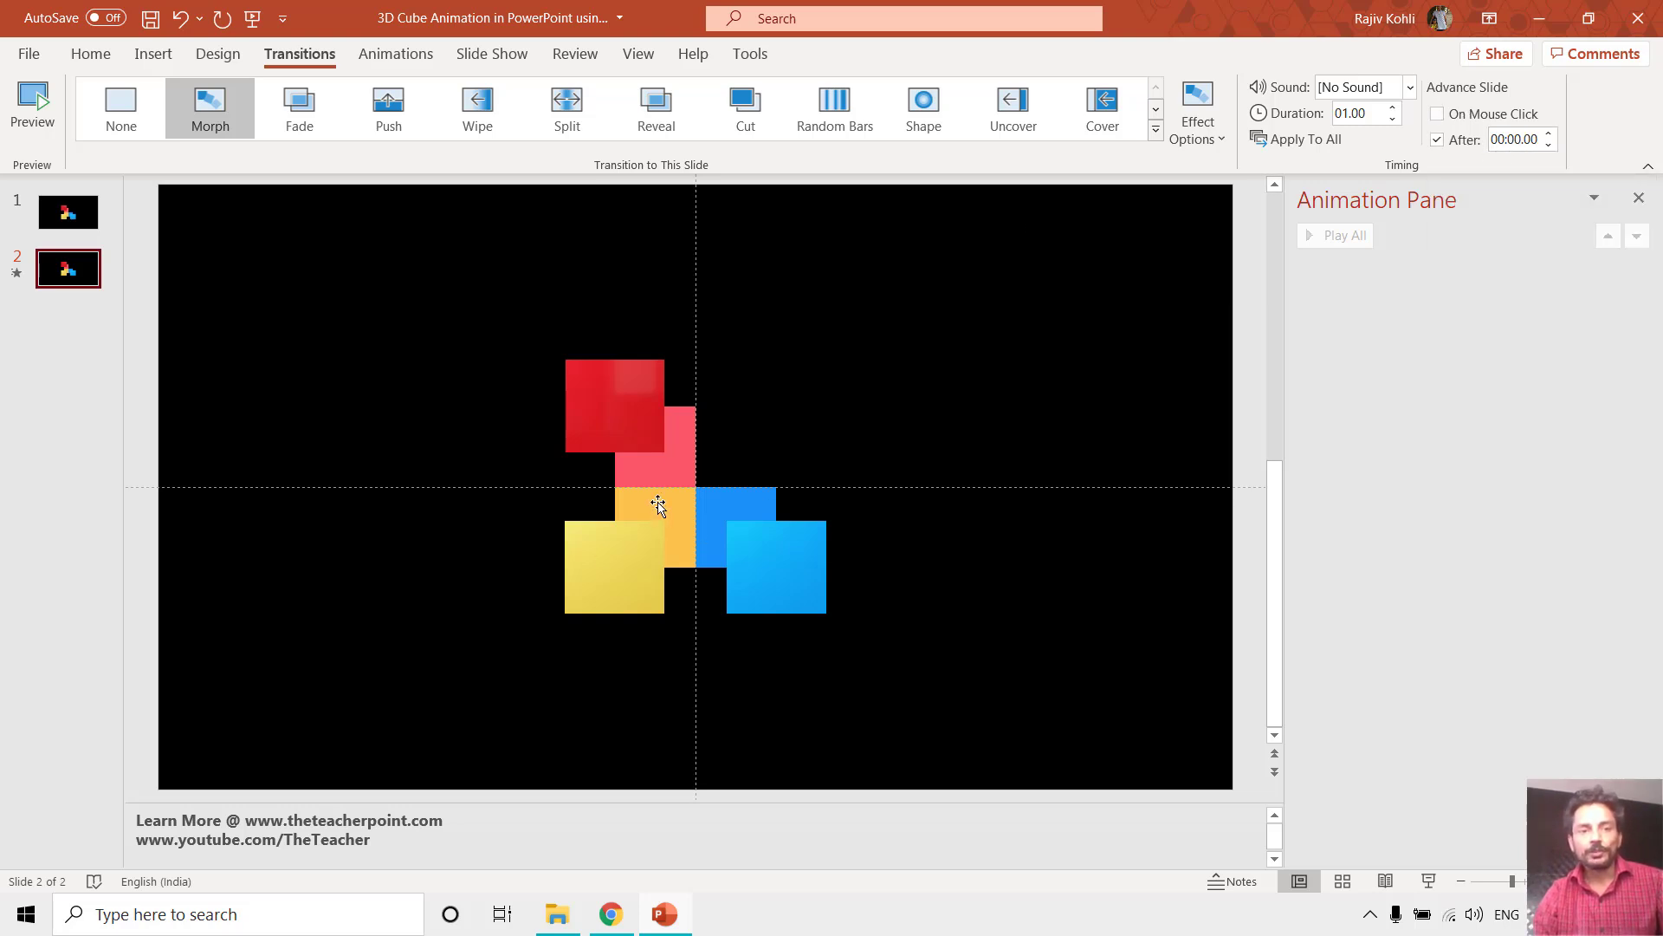
{"action": "left_click", "coordinate": [779, 560]}
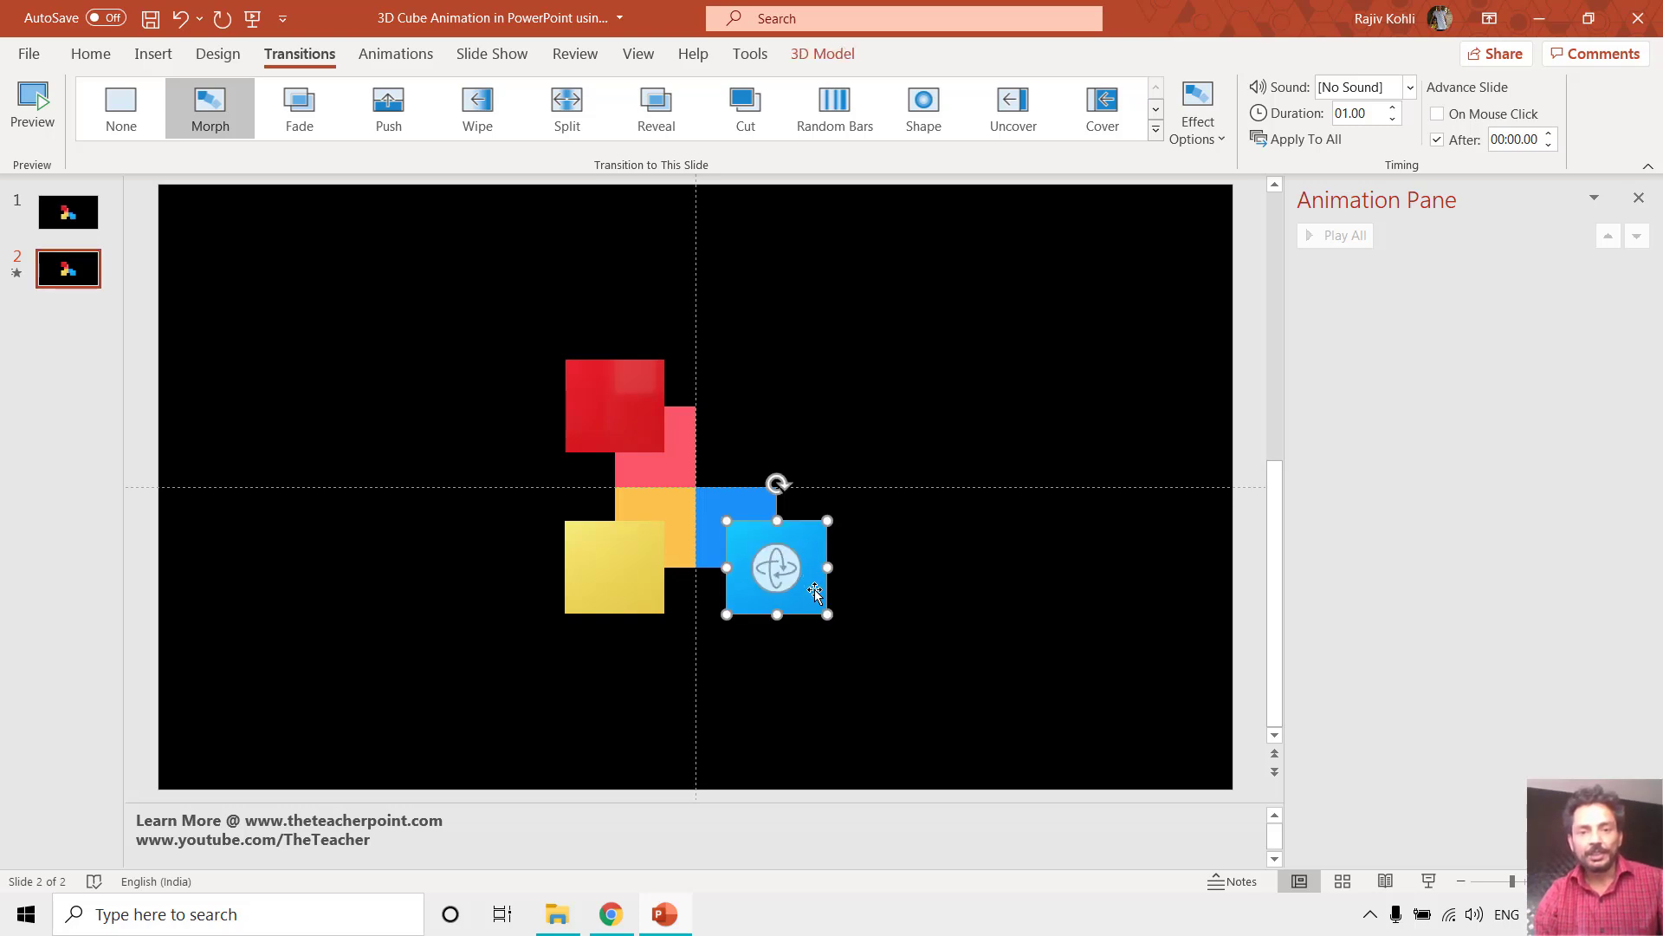
{"action": "left_click_drag", "start_coordinate": [815, 589], "coordinate": [813, 433]}
- Move the dark-blue block up and shift the orange and yellow squares right beneath it
{"action": "left_click", "coordinate": [751, 560]}
{"action": "left_click_drag", "start_coordinate": [756, 544], "coordinate": [759, 463]}
{"action": "key", "text": "Escape"}
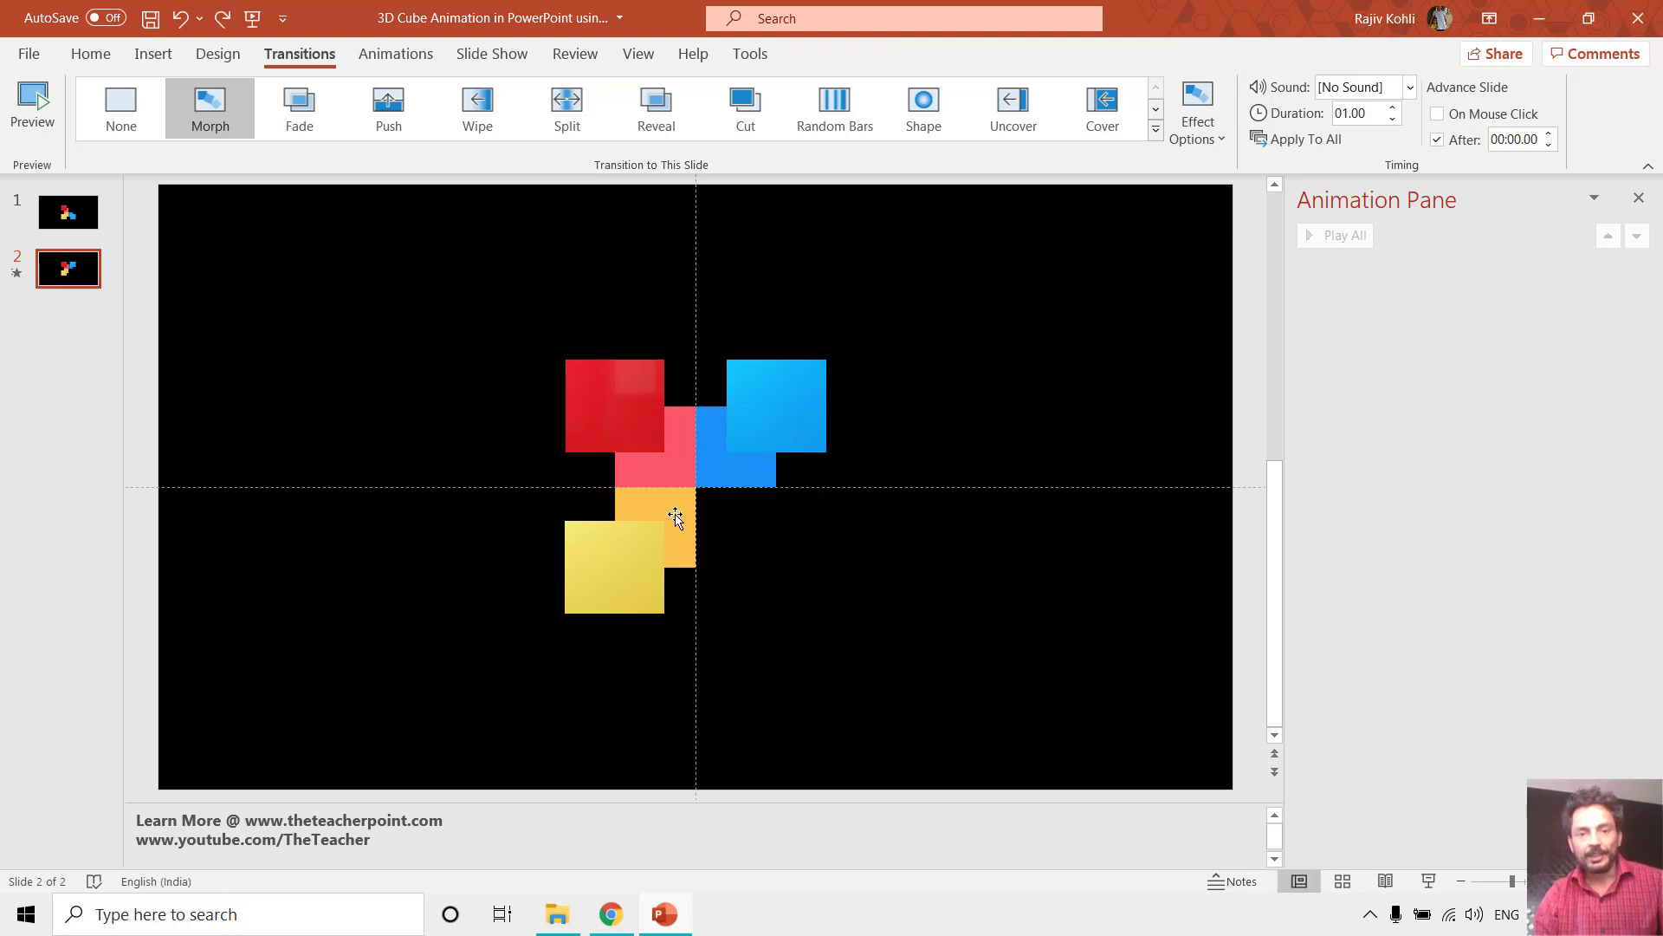
{"action": "left_click_drag", "start_coordinate": [676, 518], "coordinate": [750, 518]}
{"action": "left_click_drag", "start_coordinate": [594, 594], "coordinate": [746, 595]}
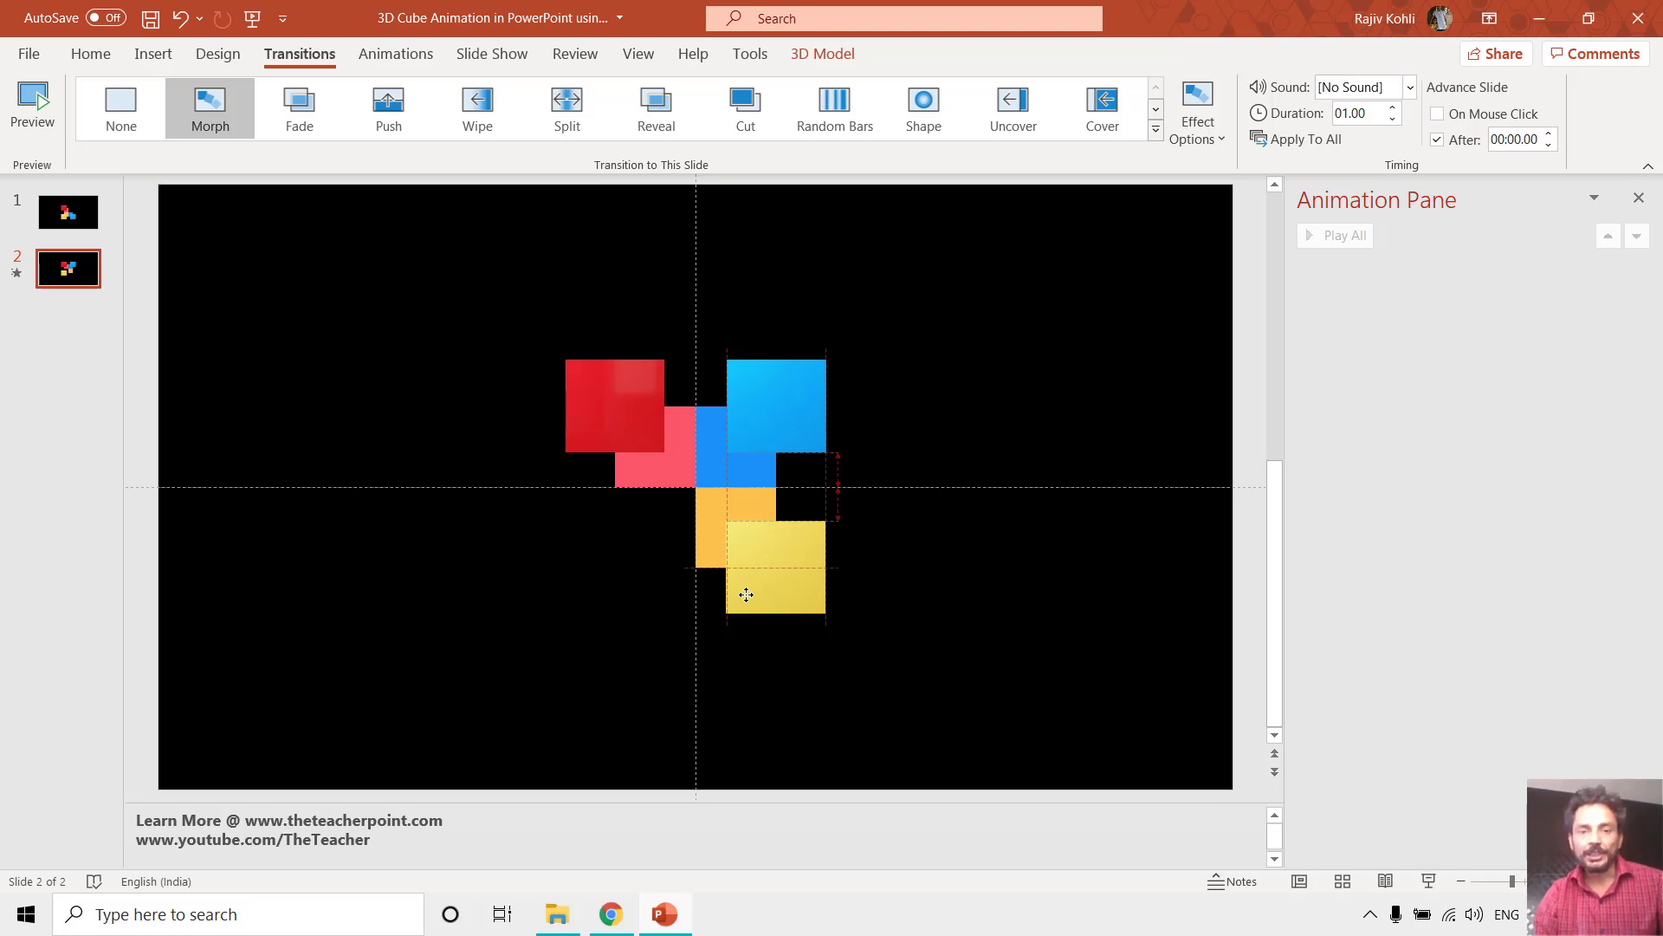
- Move the pink square and the red cube down one square-height
{"action": "left_click", "coordinate": [662, 474]}
{"action": "left_click_drag", "start_coordinate": [663, 475], "coordinate": [664, 555]}
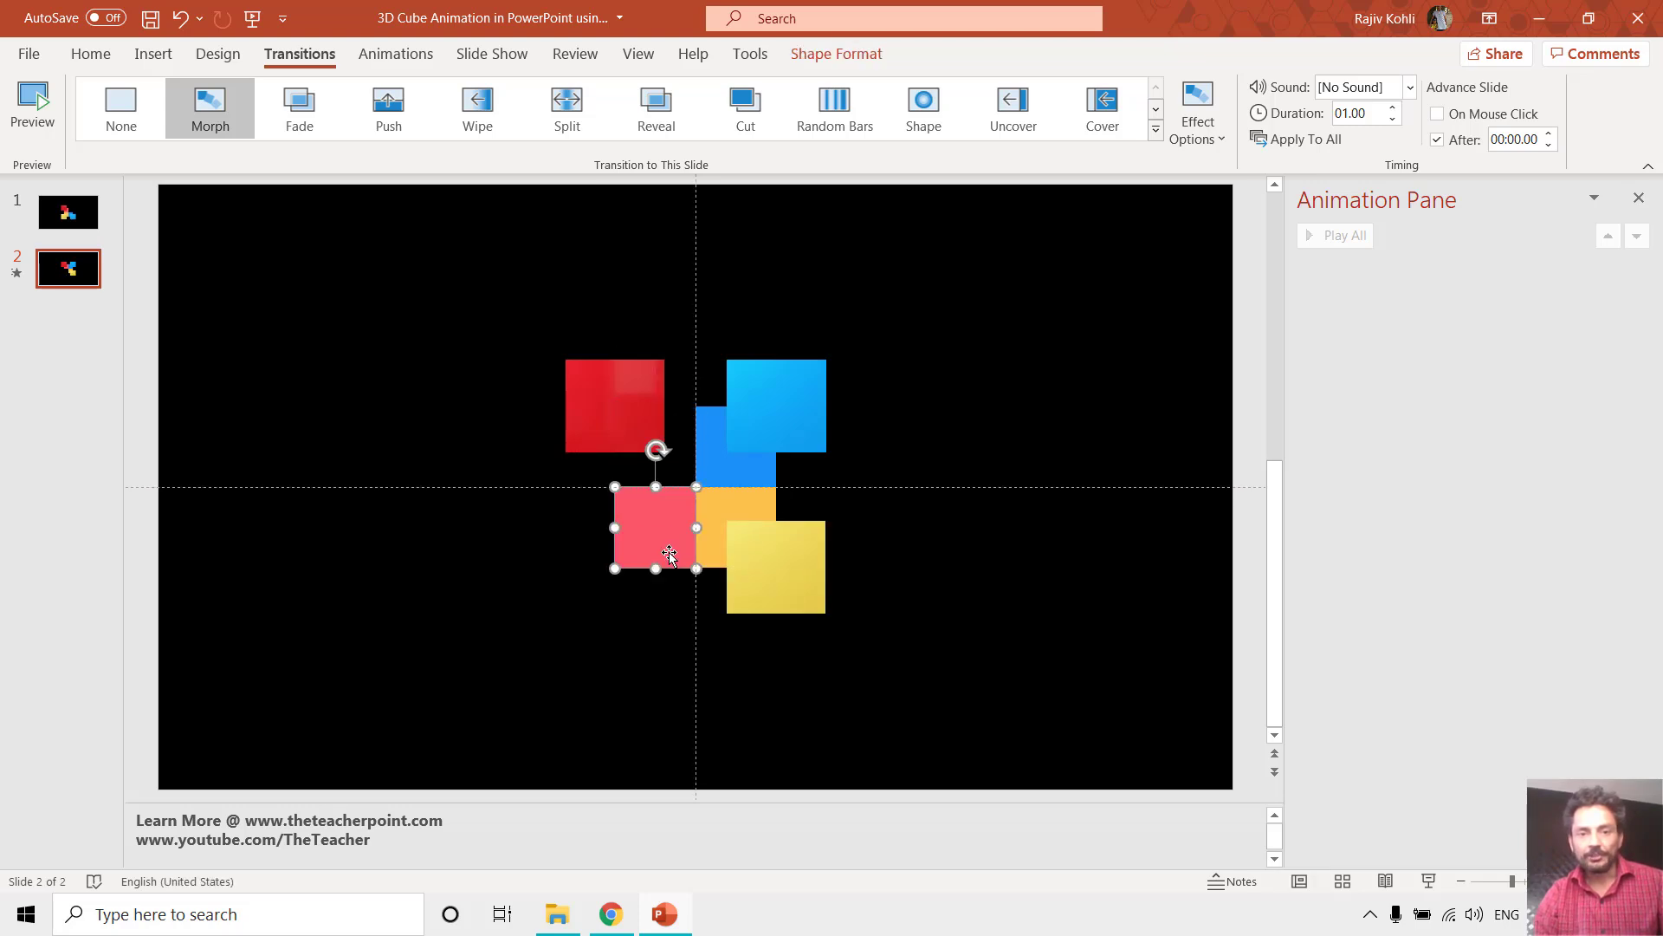
{"action": "left_click", "coordinate": [600, 404]}
{"action": "left_click_drag", "start_coordinate": [585, 411], "coordinate": [587, 571]}
- In Format 3D Model, tilt the red cube to 270° X rotation
{"action": "right_click", "coordinate": [581, 544]}
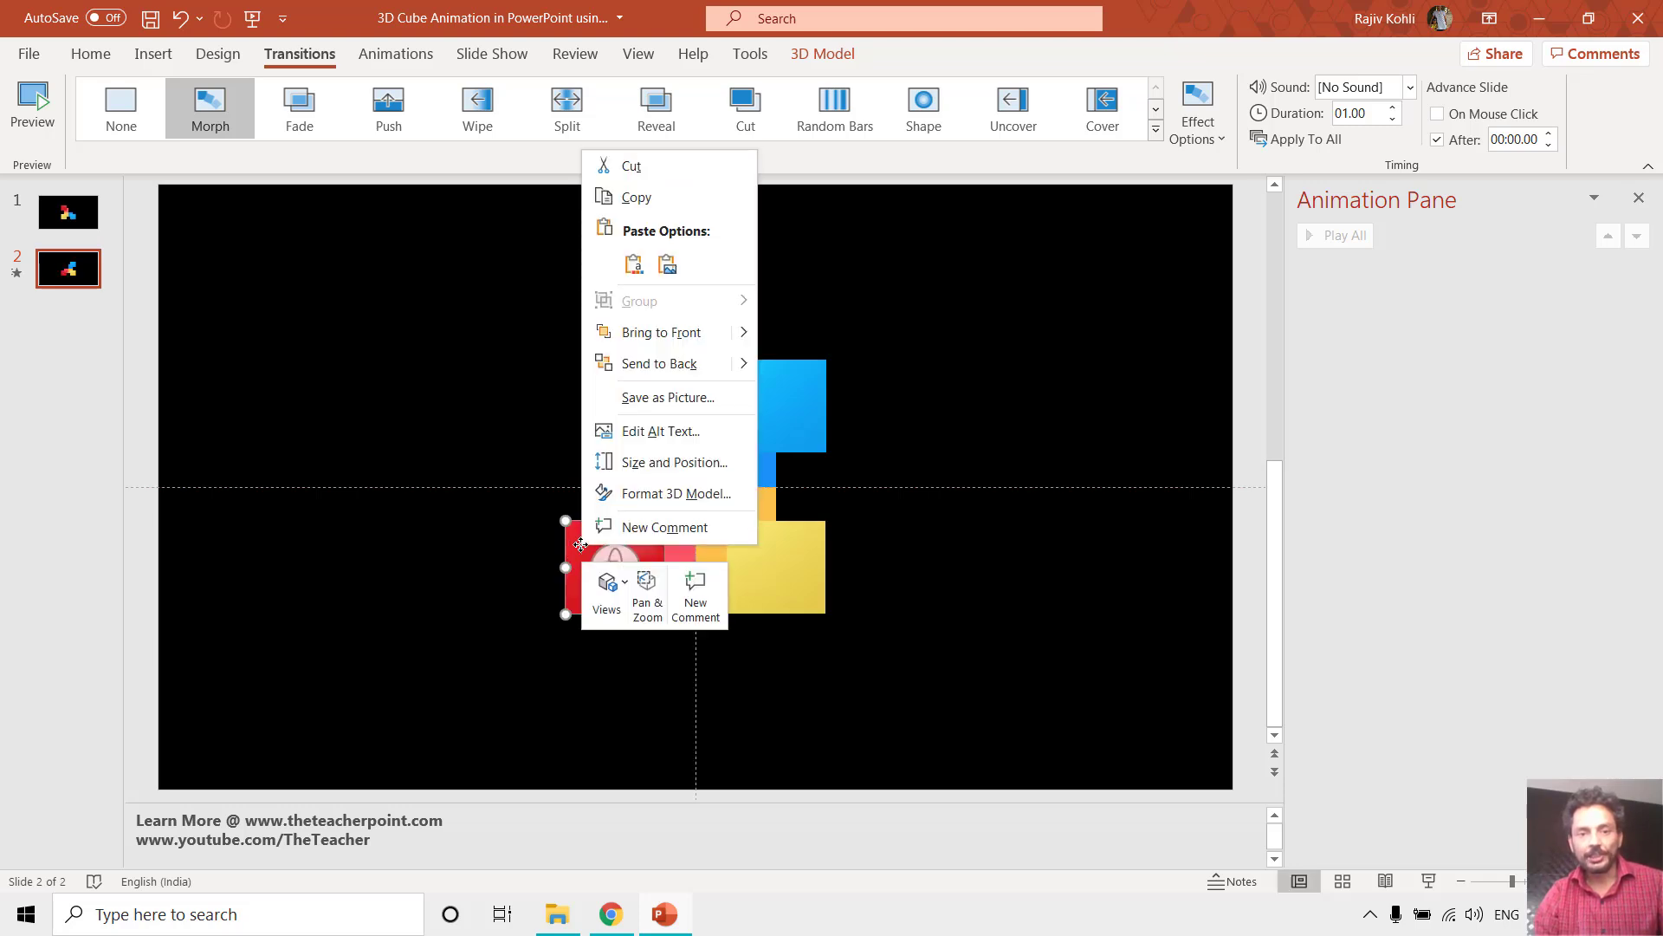
{"action": "left_click", "coordinate": [651, 494]}
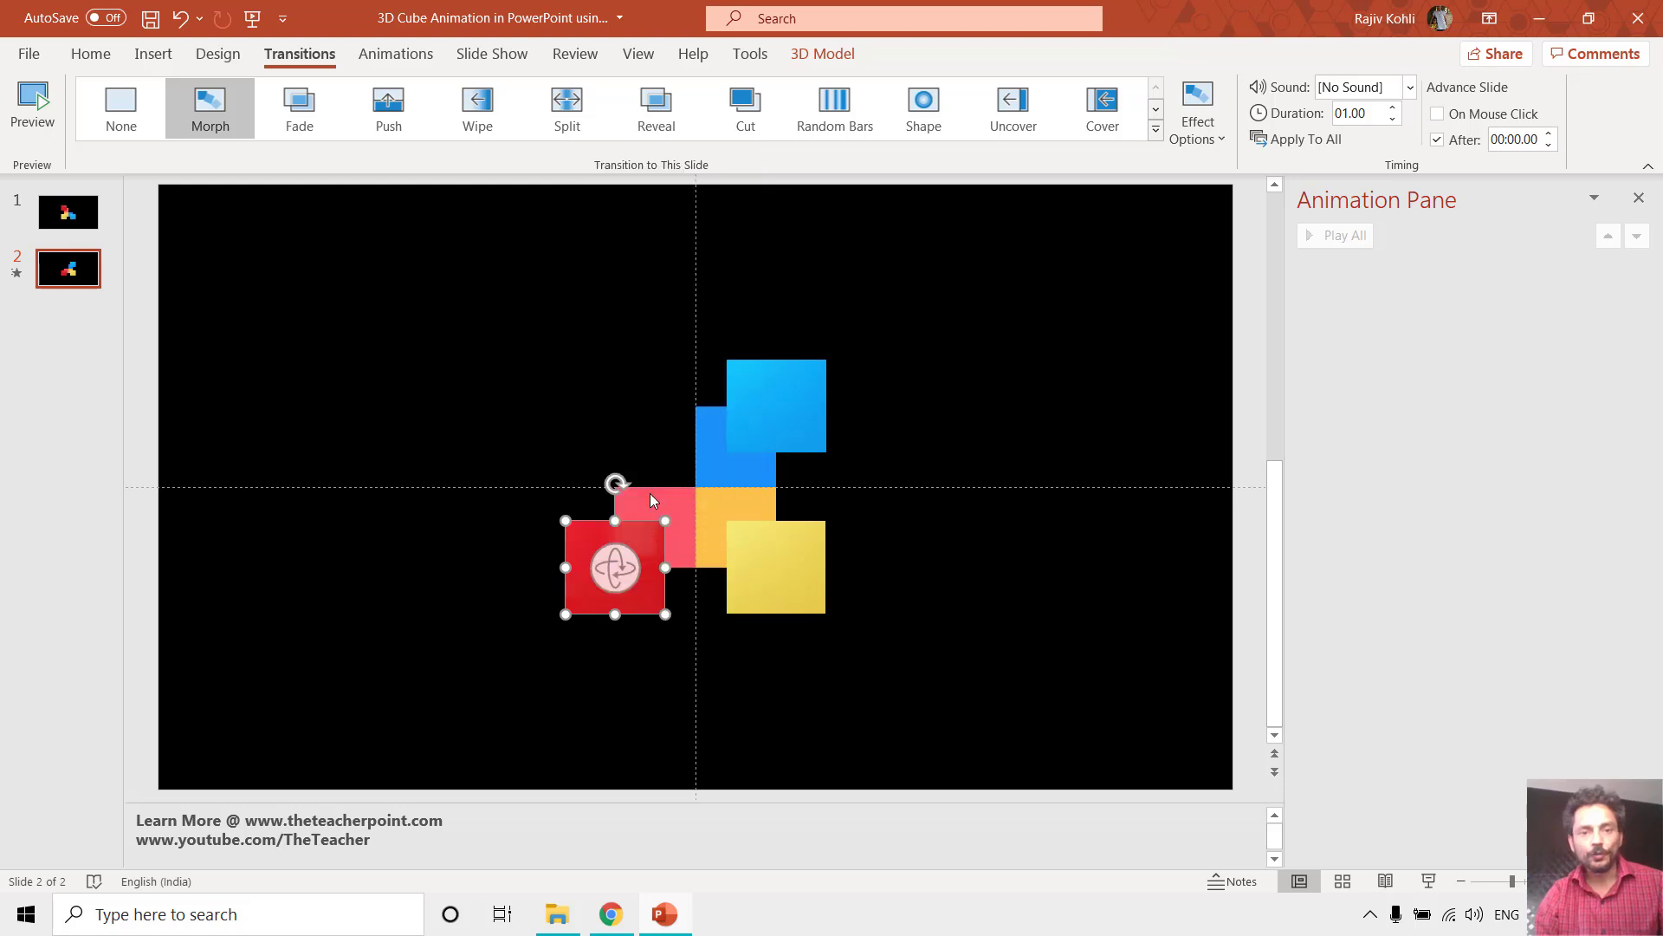
{"action": "key", "text": "Tab"}
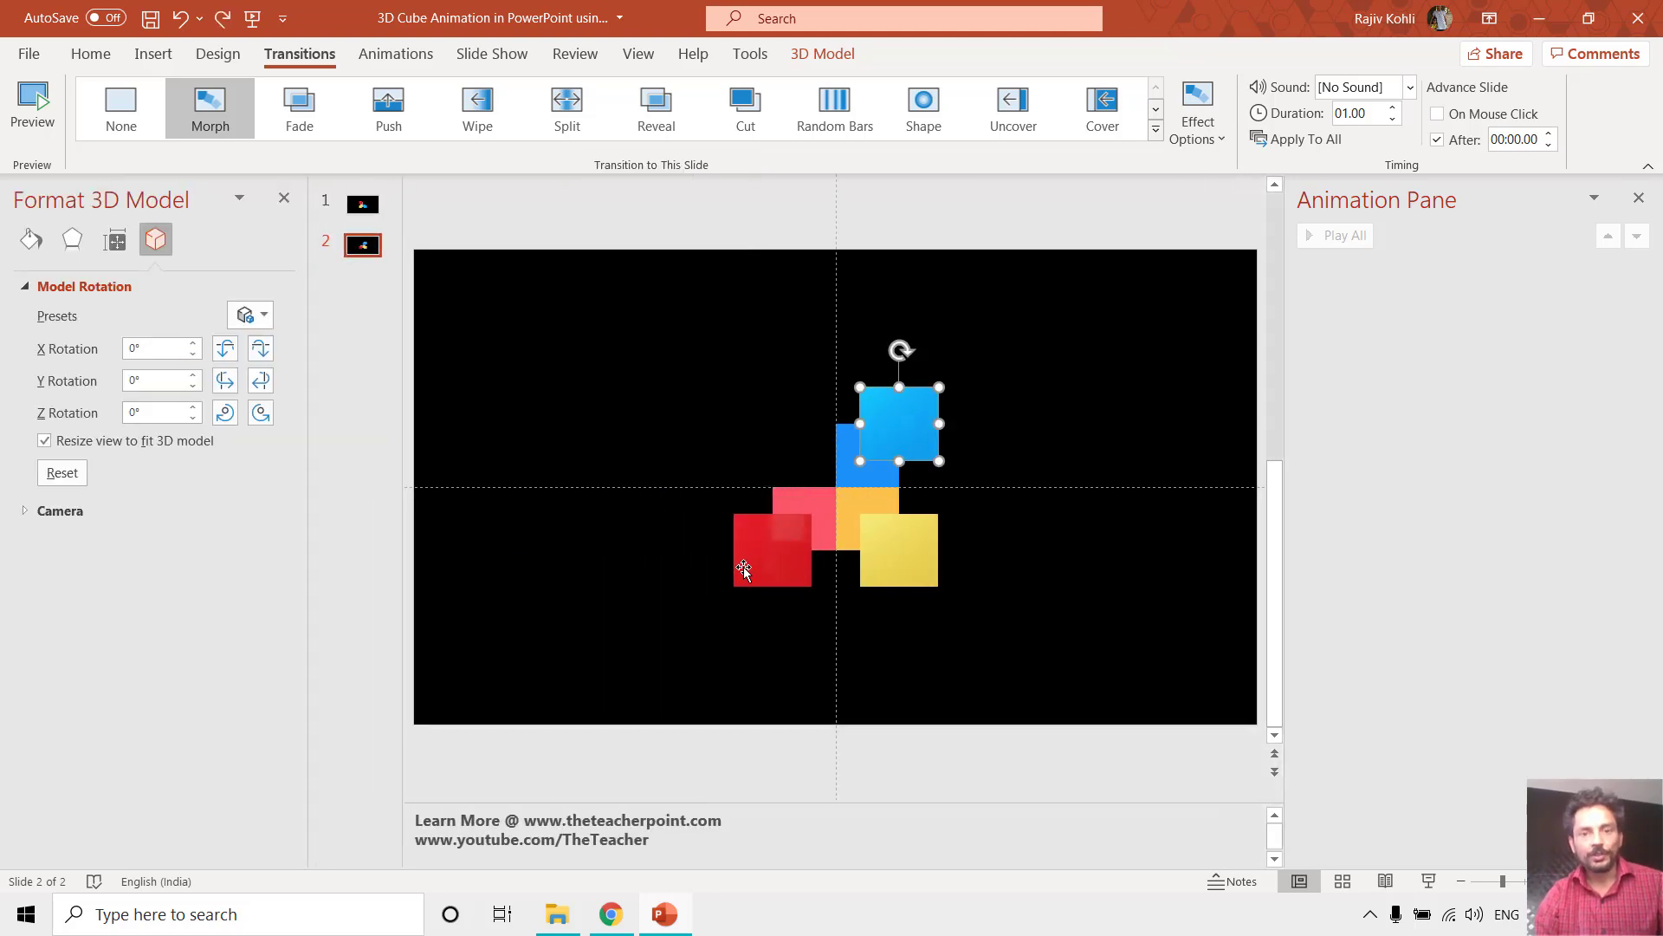
{"action": "left_click", "coordinate": [740, 570]}
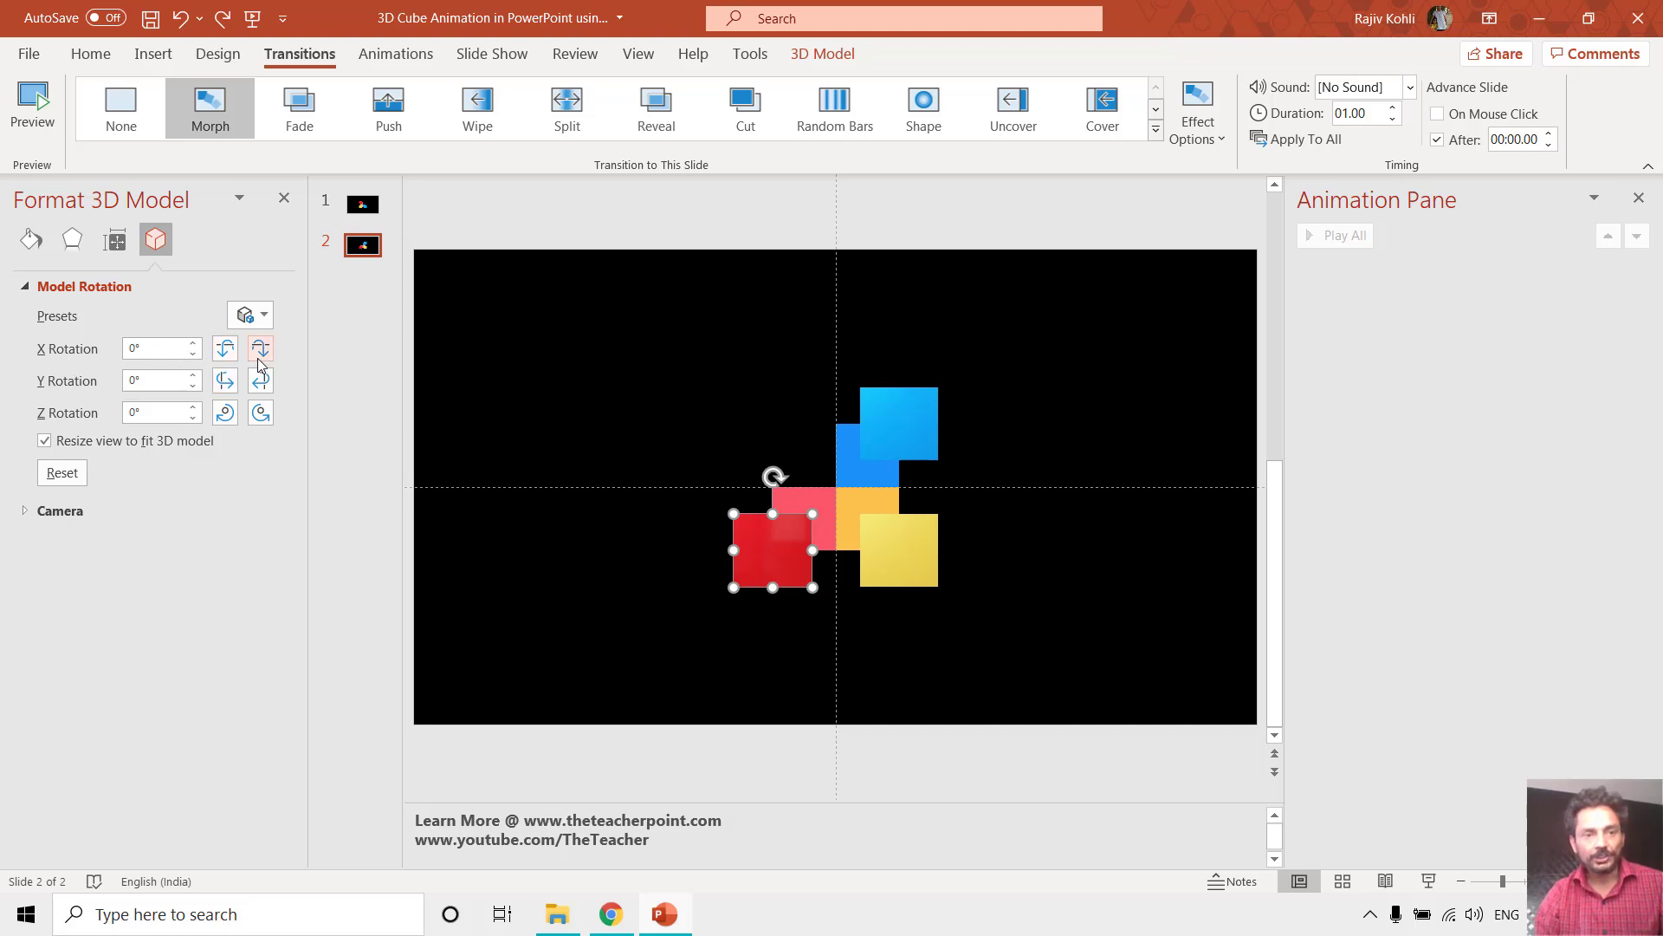
{"action": "left_click", "coordinate": [225, 350]}
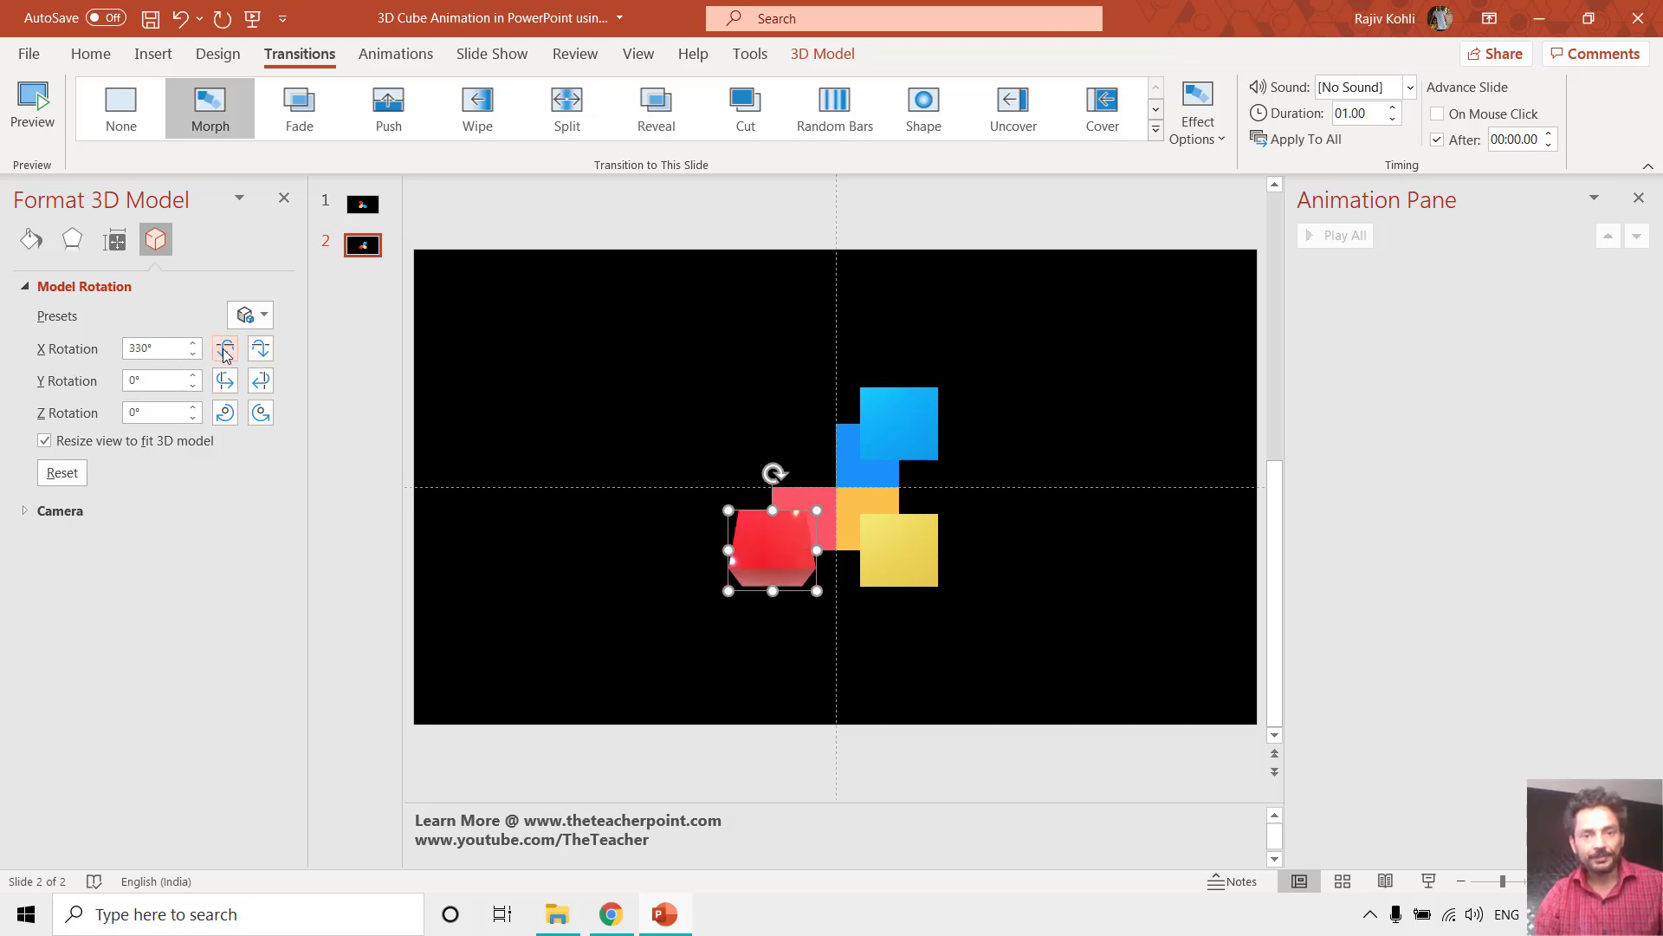
{"action": "left_click", "coordinate": [226, 350]}
{"action": "left_click", "coordinate": [226, 350]}
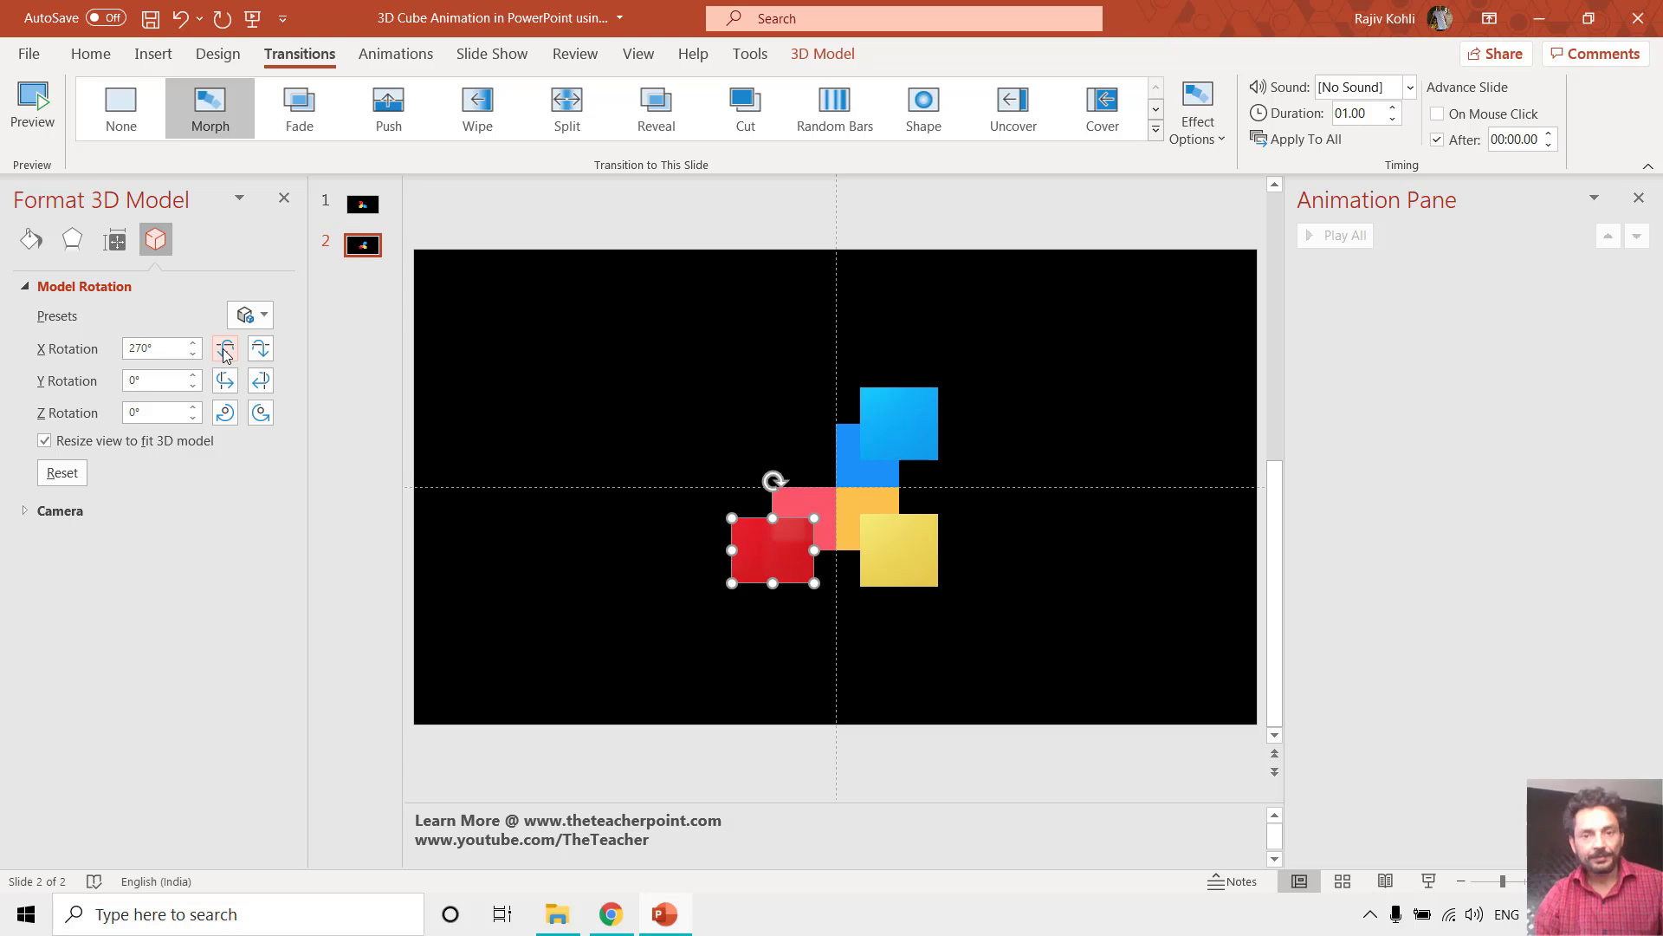
- Turn the yellow cube around Y until its side faces forward
{"action": "left_click", "coordinate": [915, 561]}
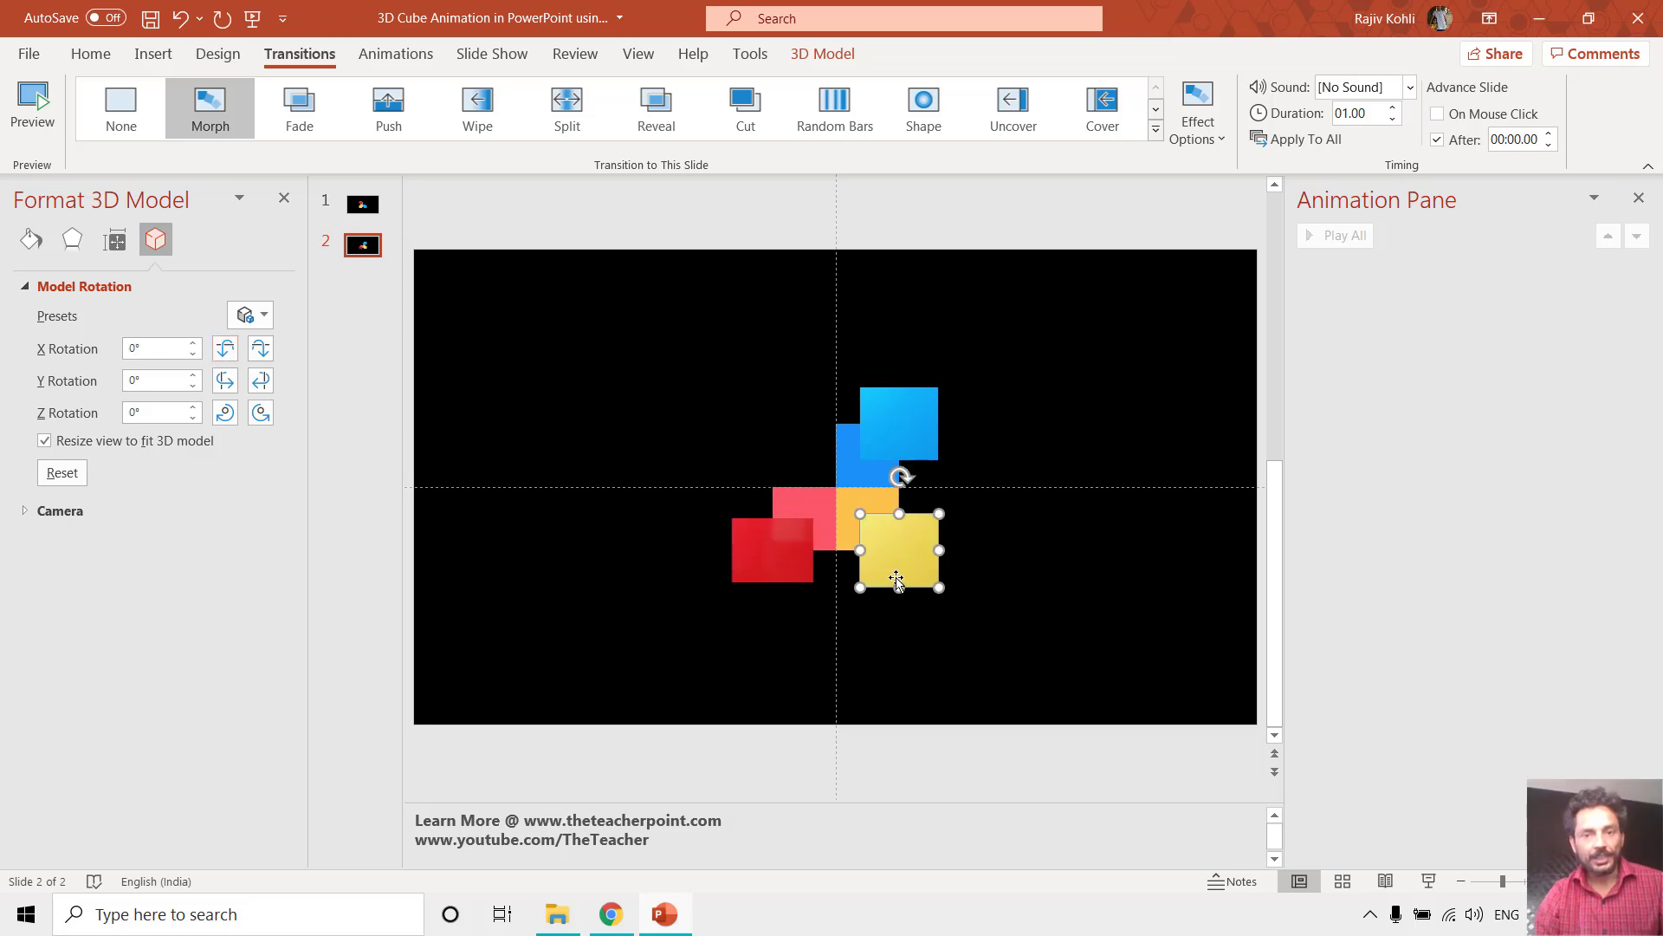
{"action": "left_click", "coordinate": [225, 382]}
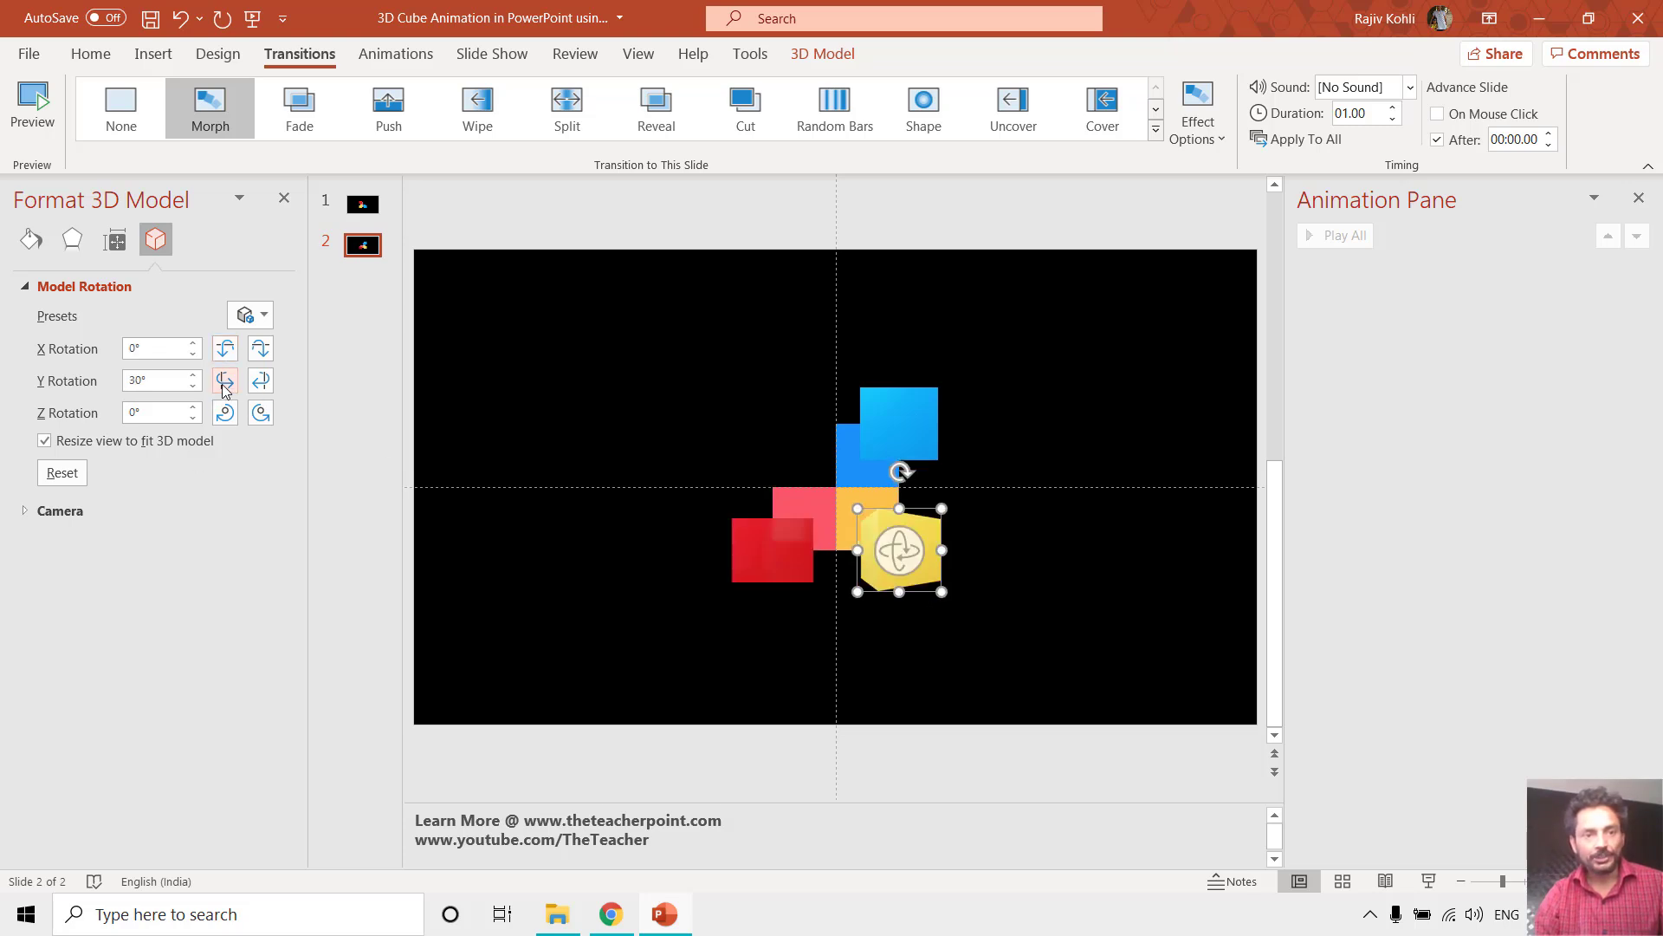
{"action": "left_click", "coordinate": [225, 382]}
{"action": "left_click", "coordinate": [225, 382]}
- Tilt the blue cube to 270° X rotation, then return to slide 1
{"action": "left_click", "coordinate": [899, 423]}
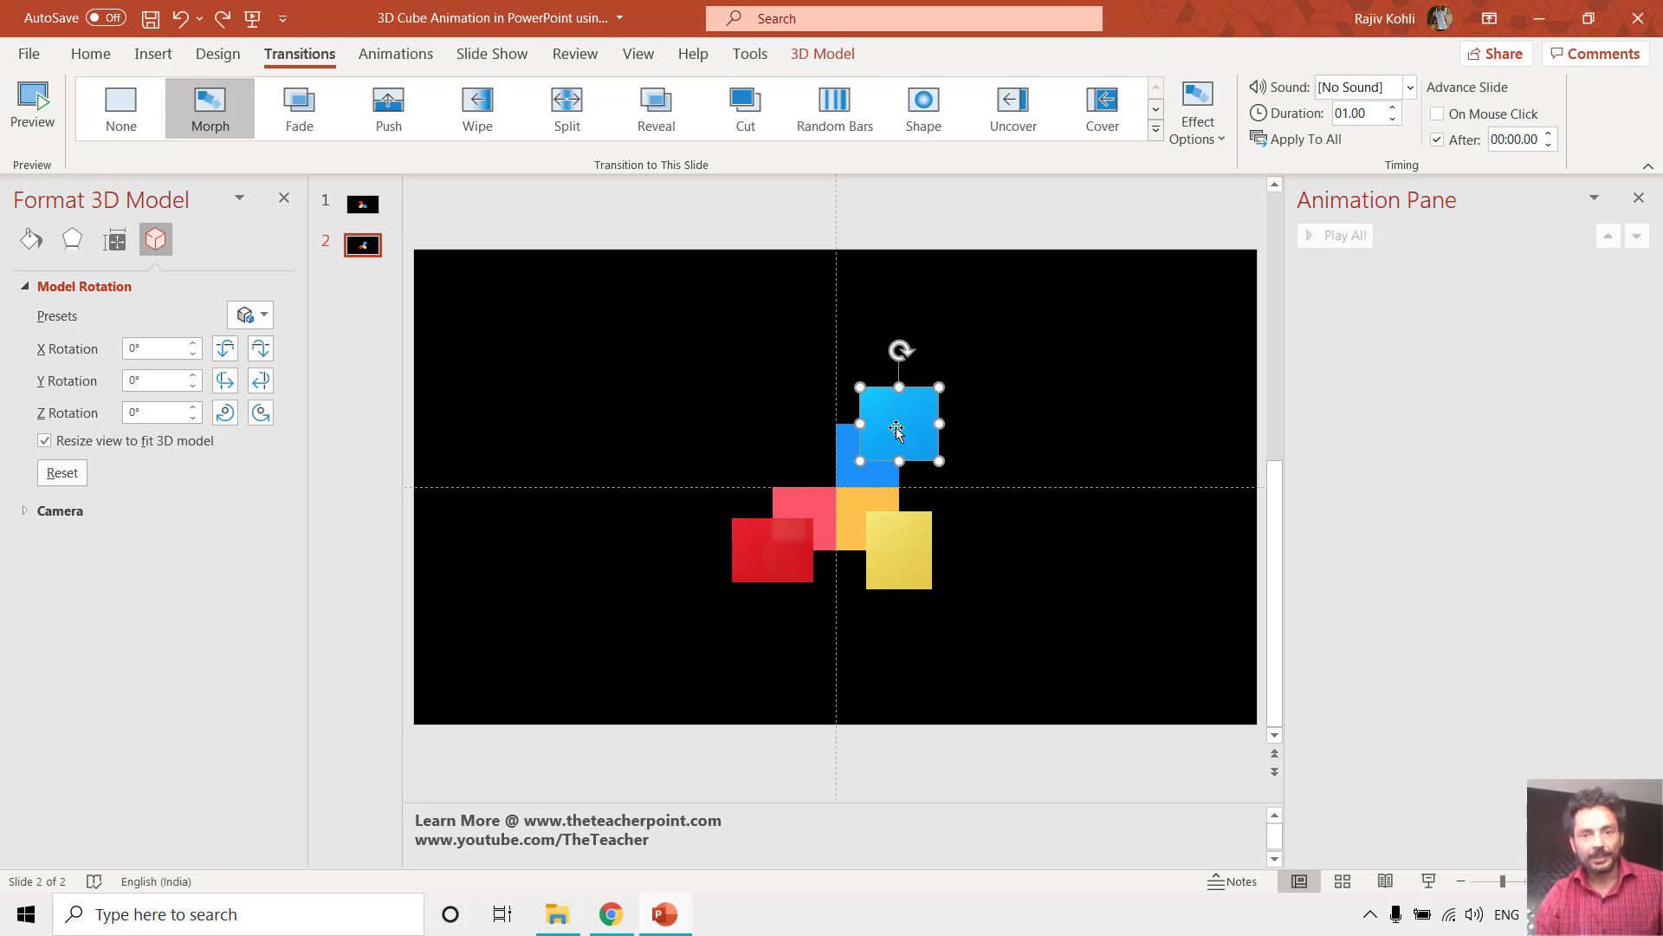
{"action": "left_click", "coordinate": [226, 349]}
{"action": "left_click", "coordinate": [227, 349]}
{"action": "left_click", "coordinate": [226, 349]}
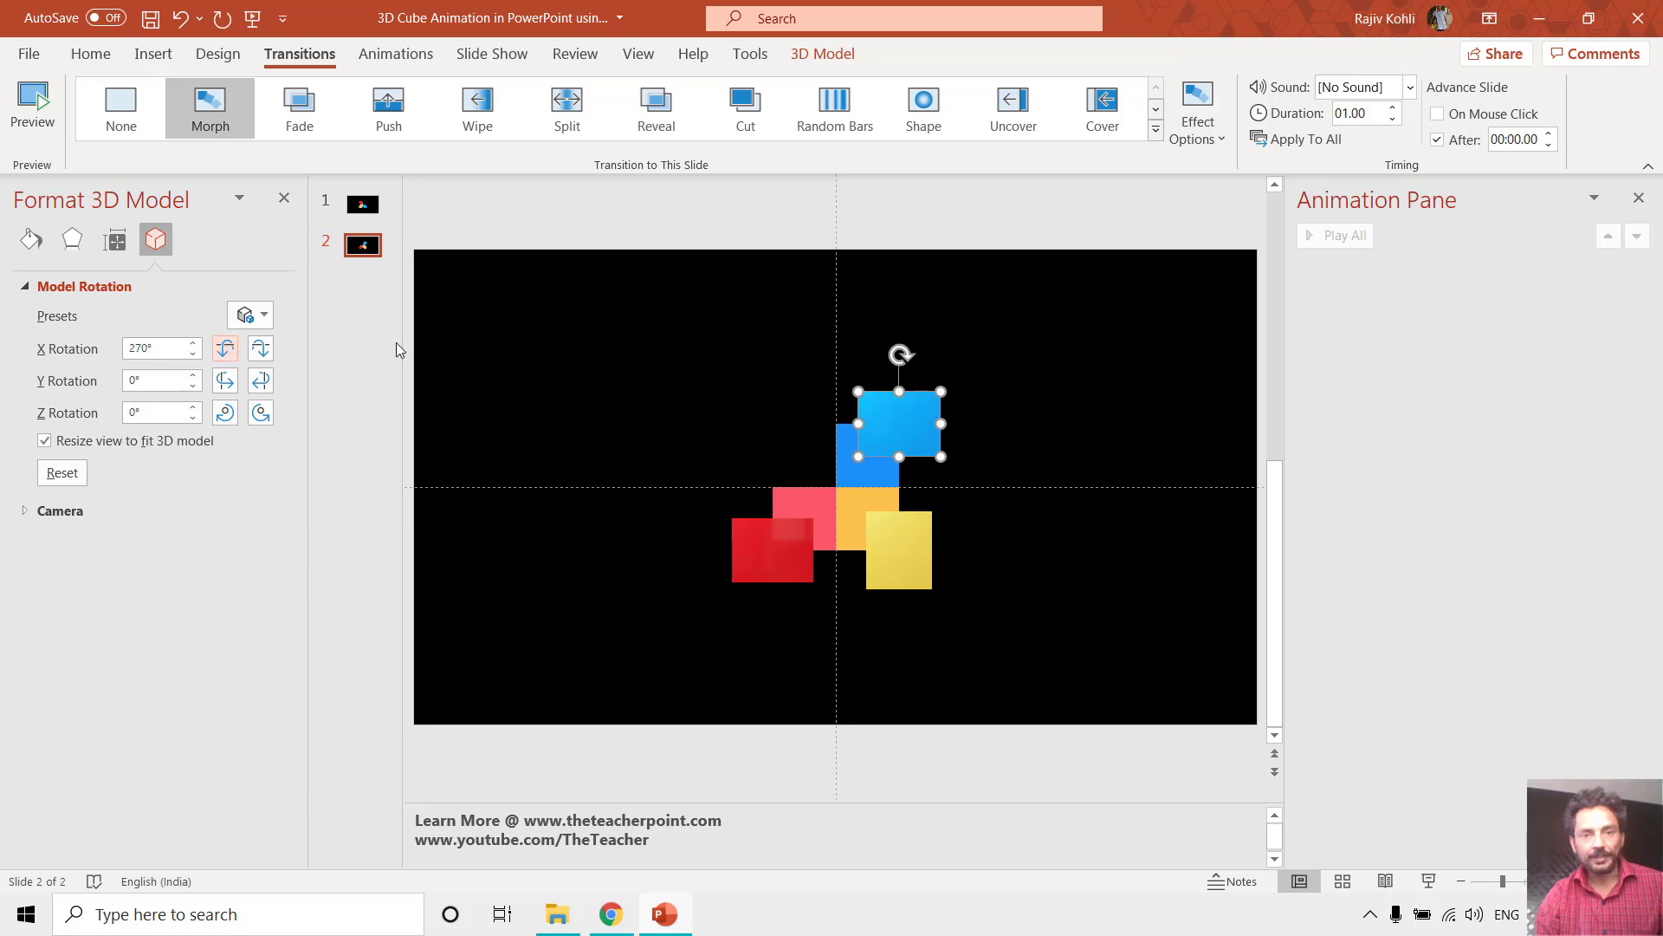
{"action": "left_click", "coordinate": [364, 204]}
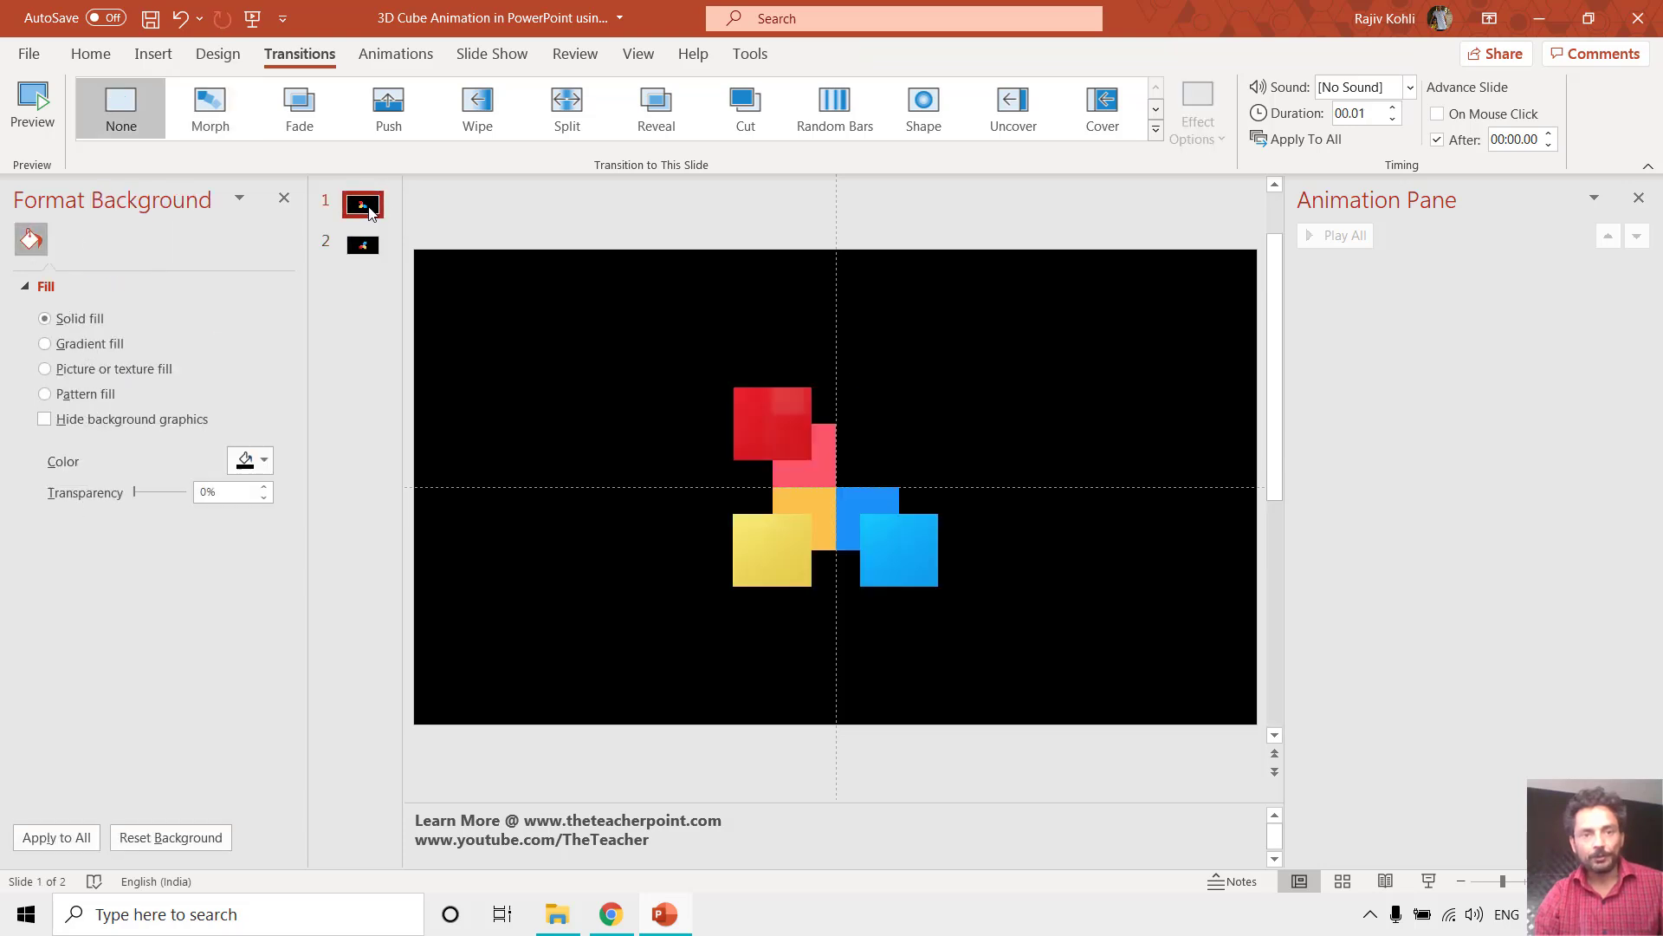
- Play the five-slide cube deck as a slide show to preview the Morph
{"action": "left_click", "coordinate": [1431, 882]}
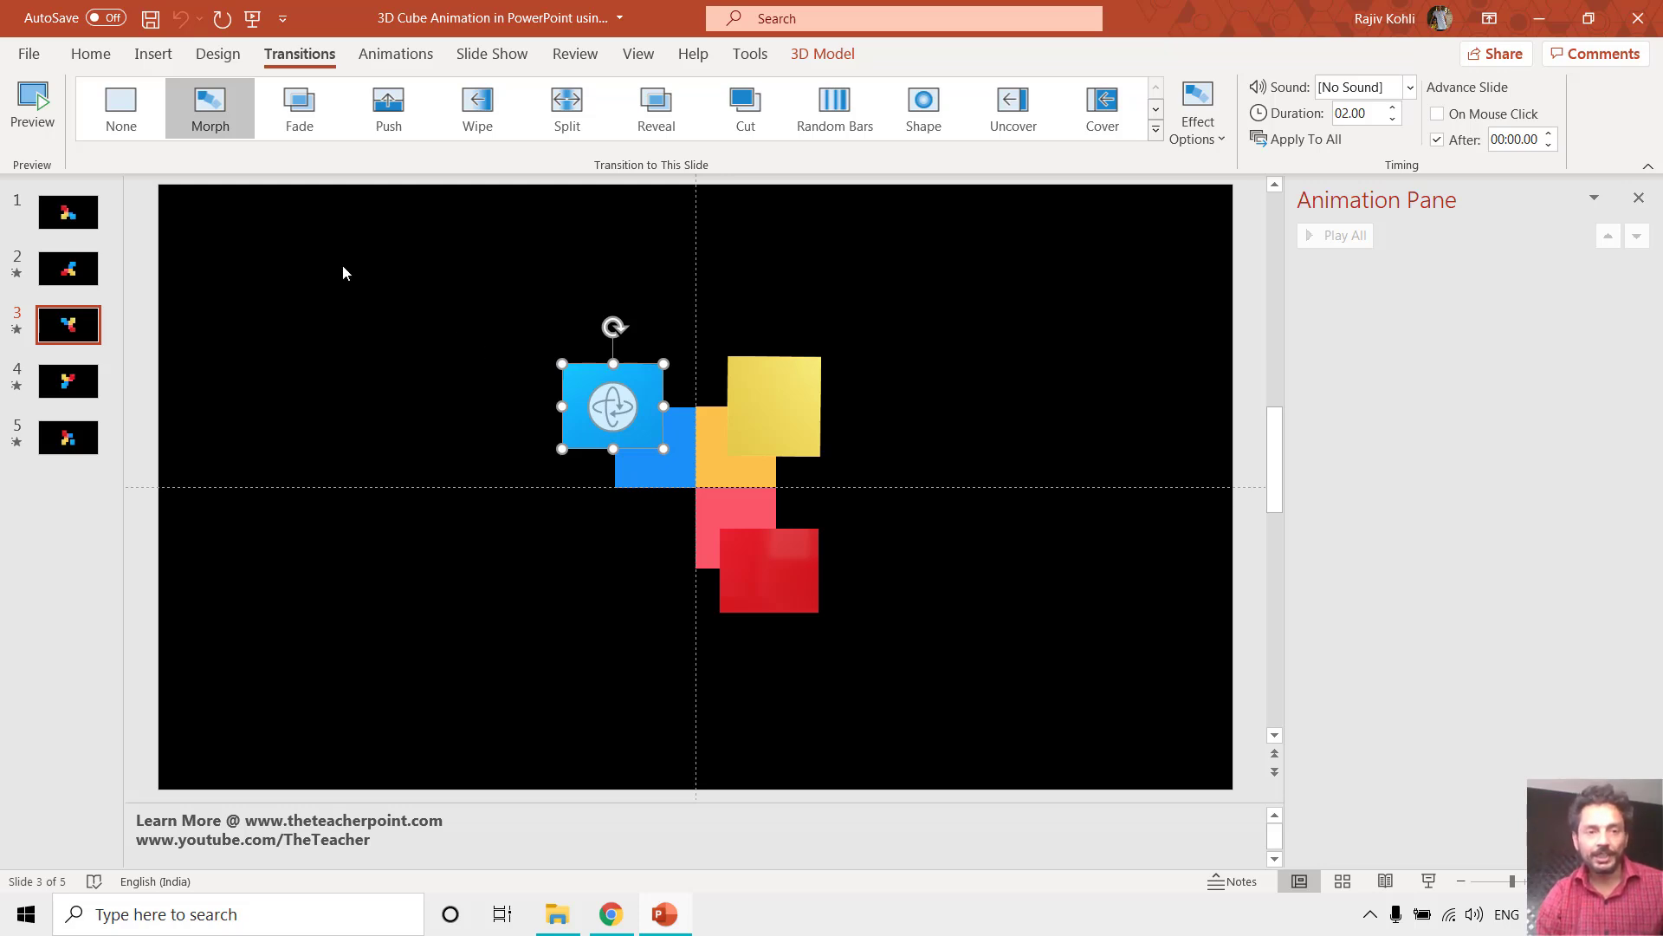
- Check the Format 3D Model rotation values for each cube on slides 3 and 4
{"action": "right_click", "coordinate": [648, 379]}
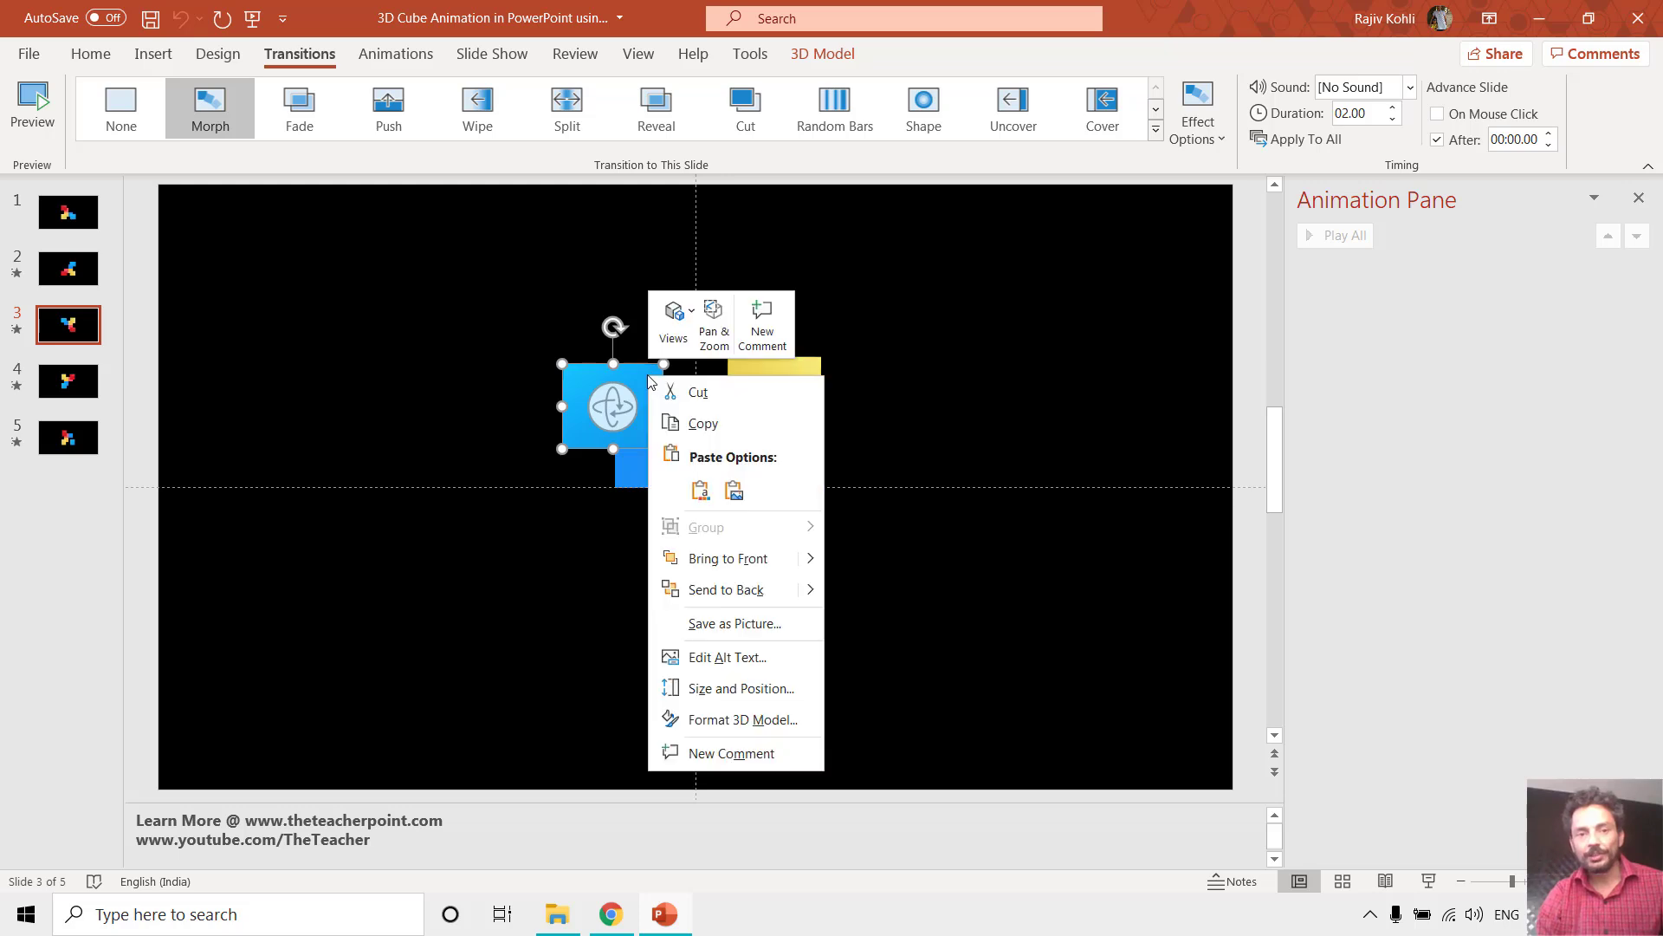
{"action": "left_click", "coordinate": [742, 720]}
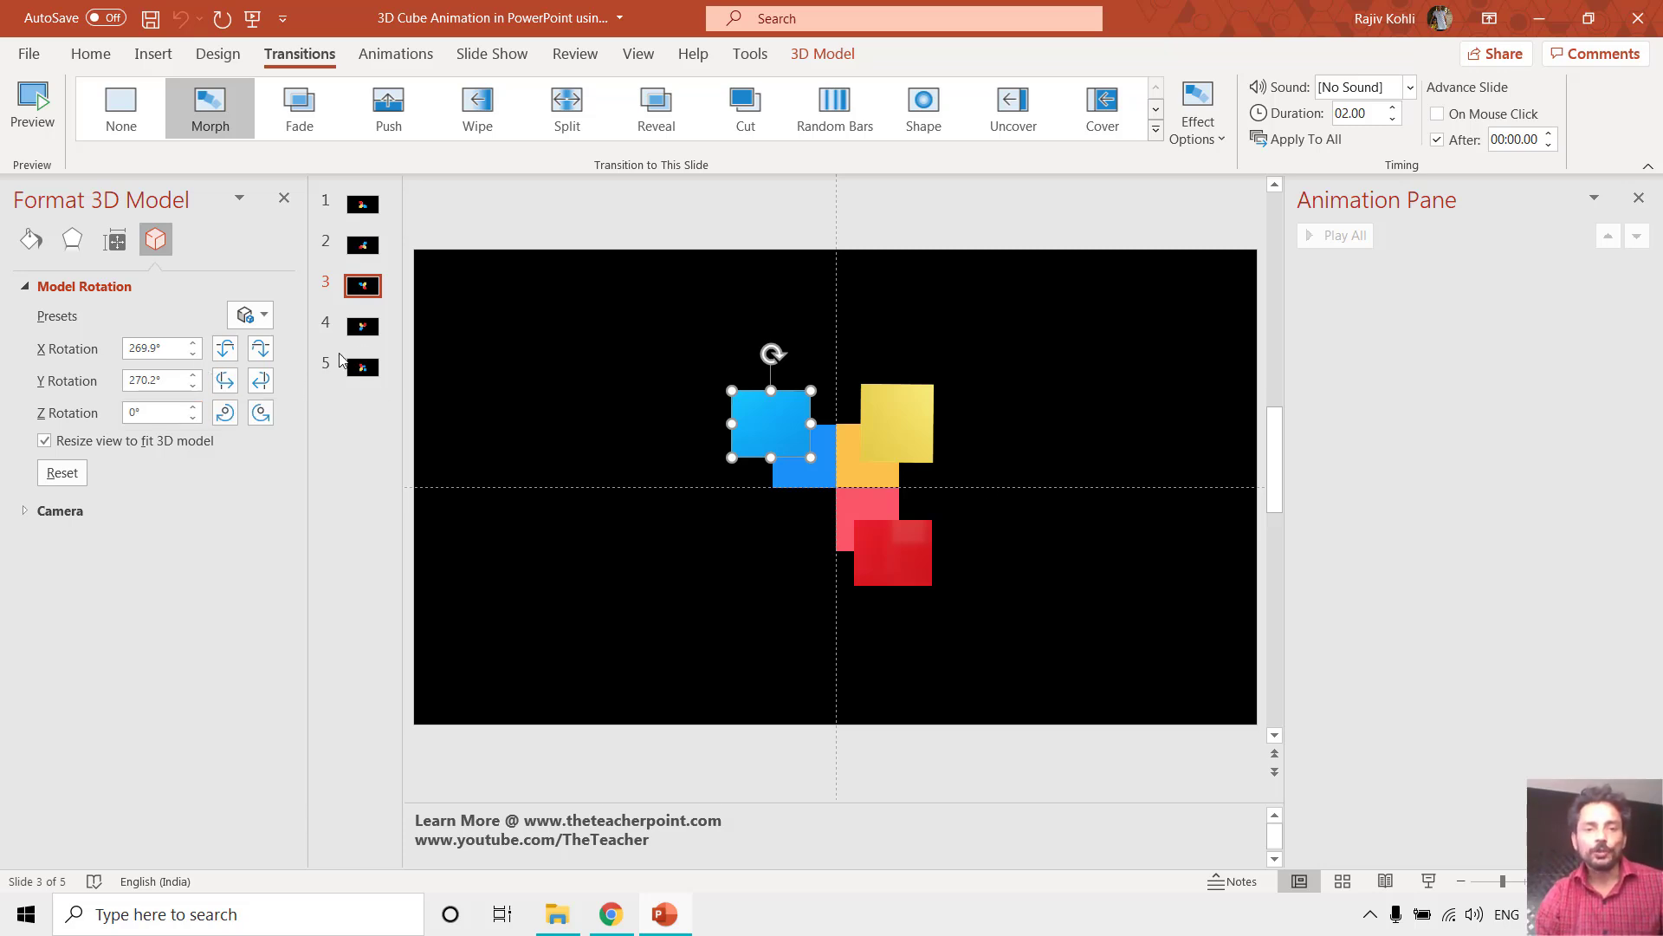
{"action": "left_click", "coordinate": [362, 327]}
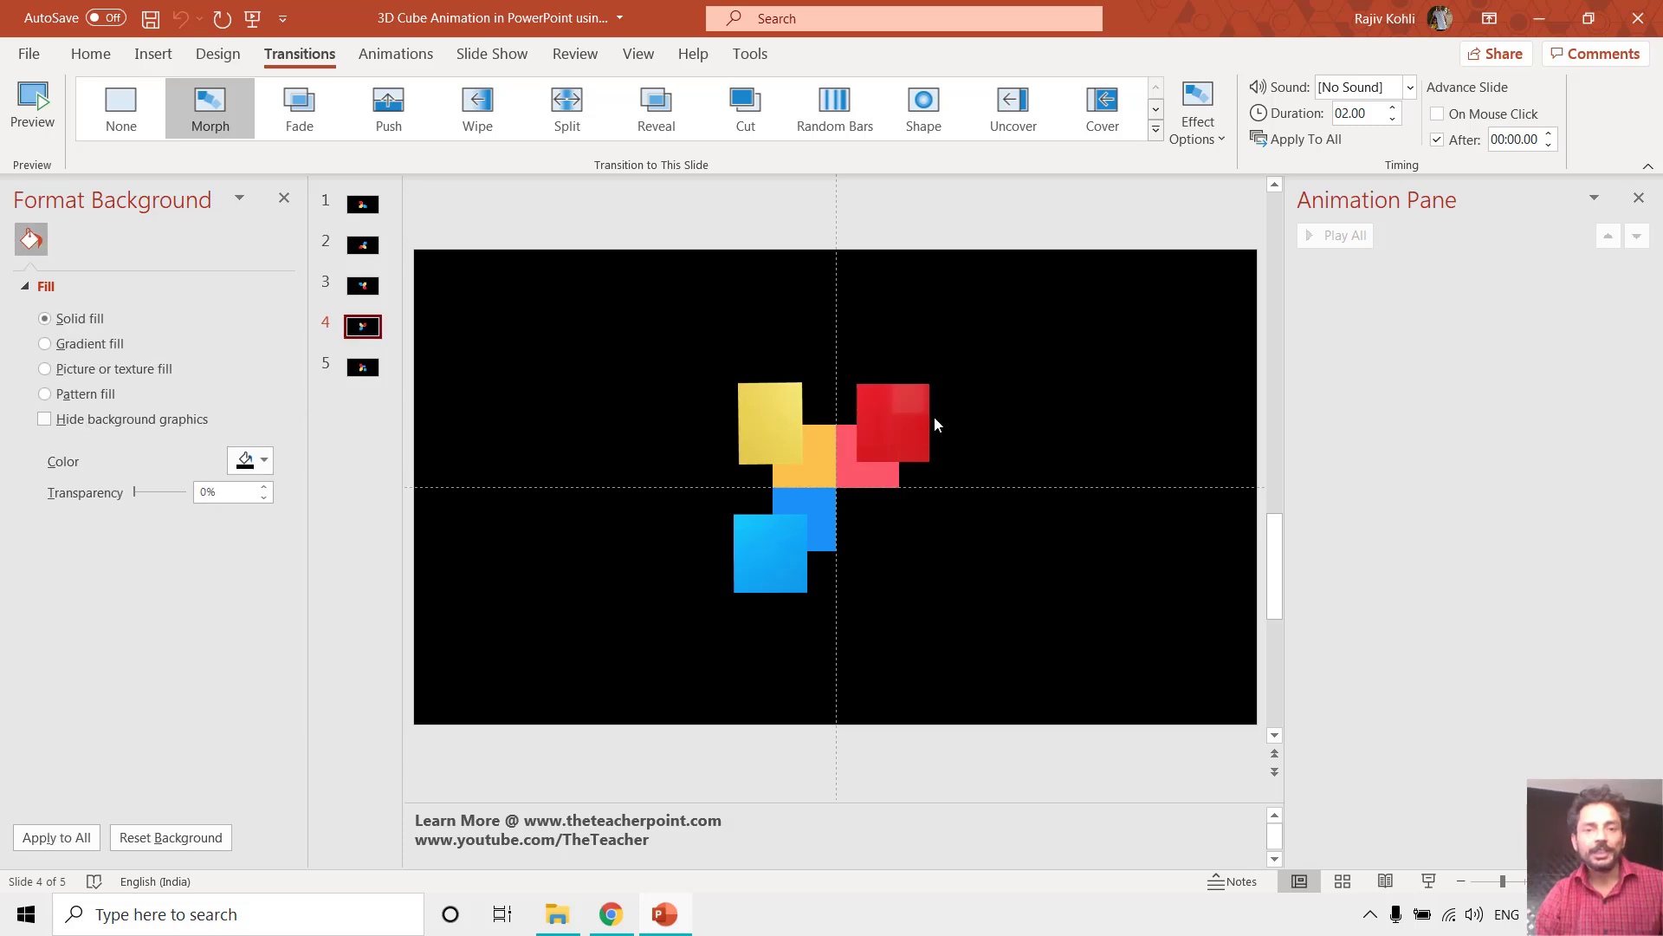
{"action": "left_click", "coordinate": [929, 425]}
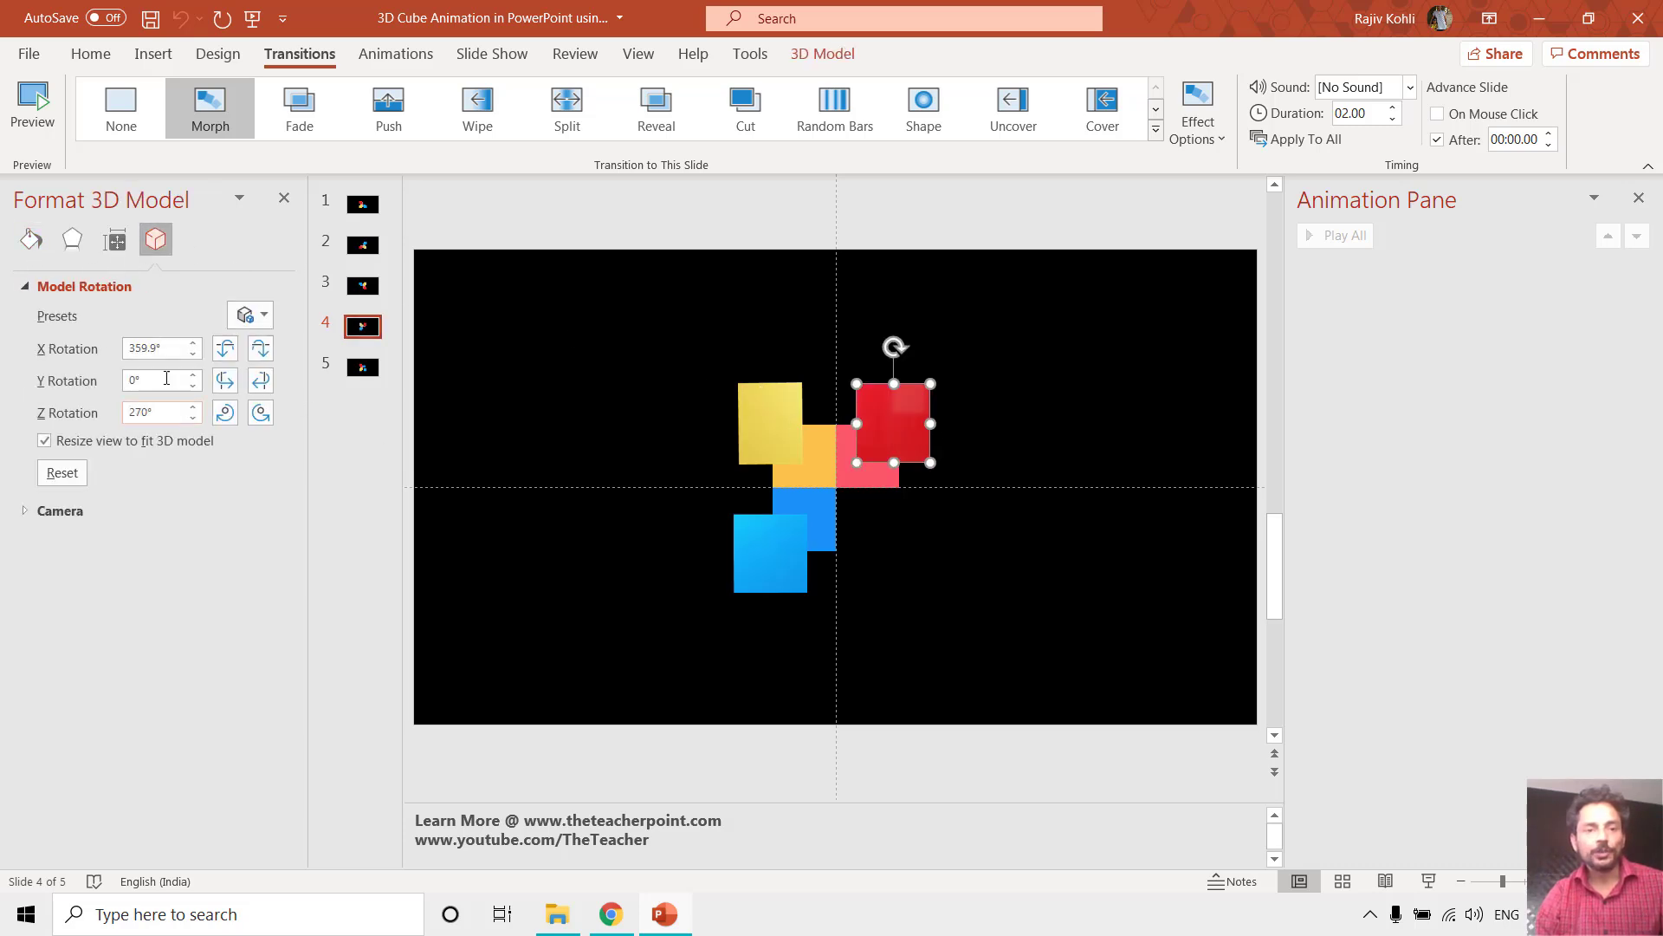
{"action": "left_click", "coordinate": [777, 427]}
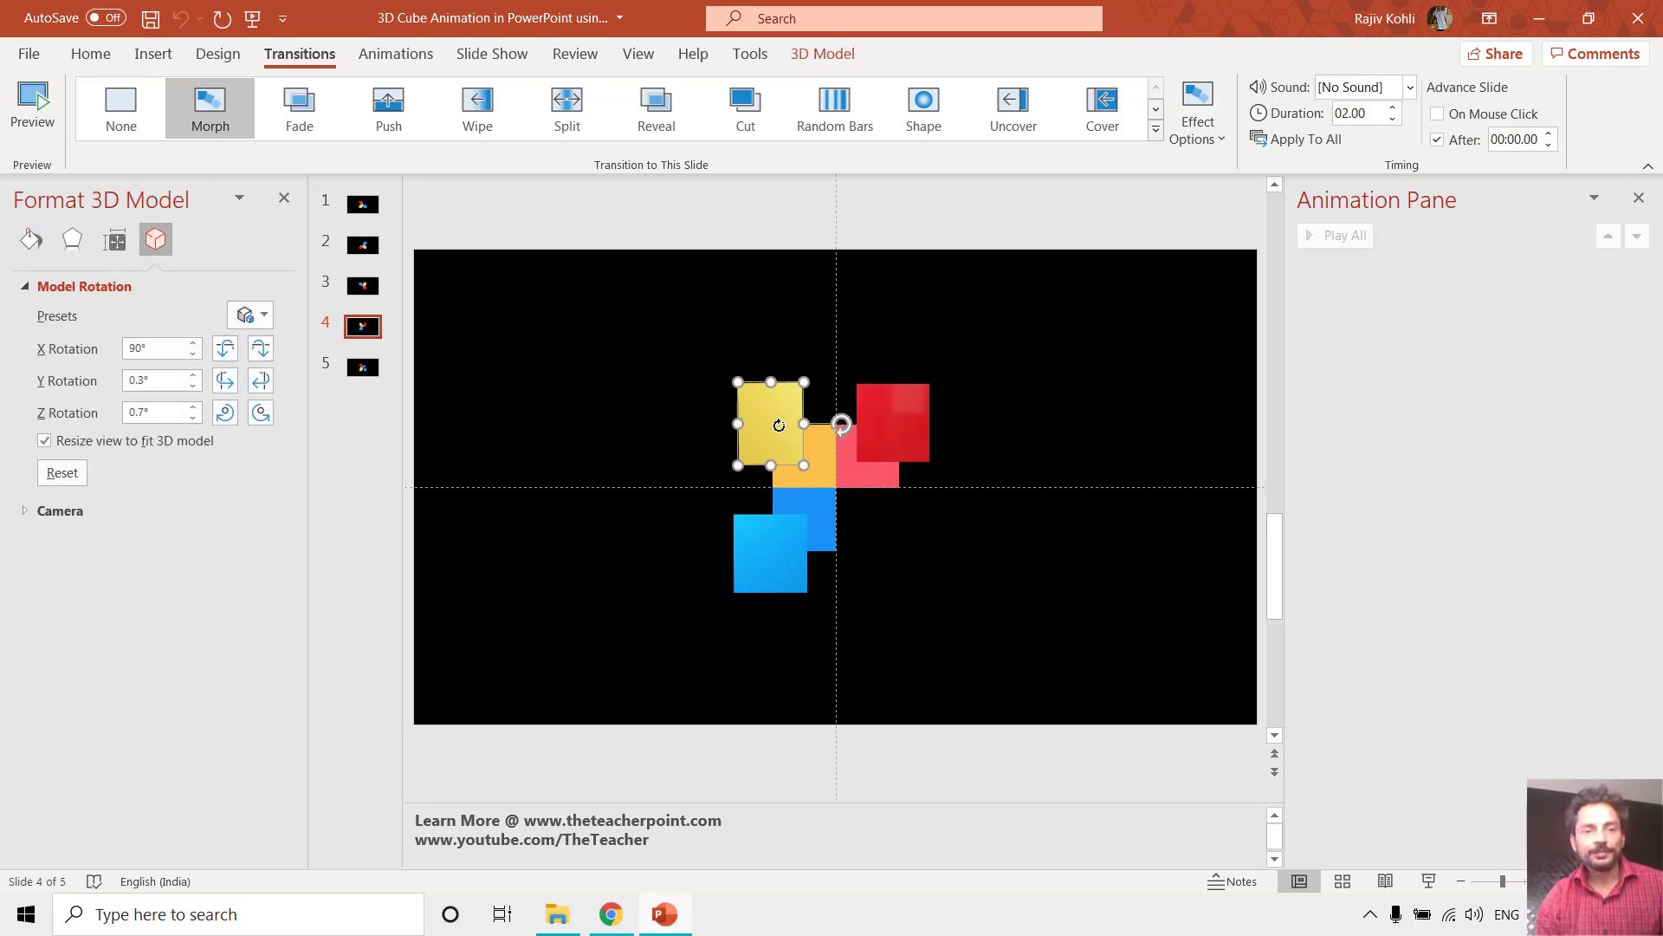
{"action": "left_click", "coordinate": [762, 580]}
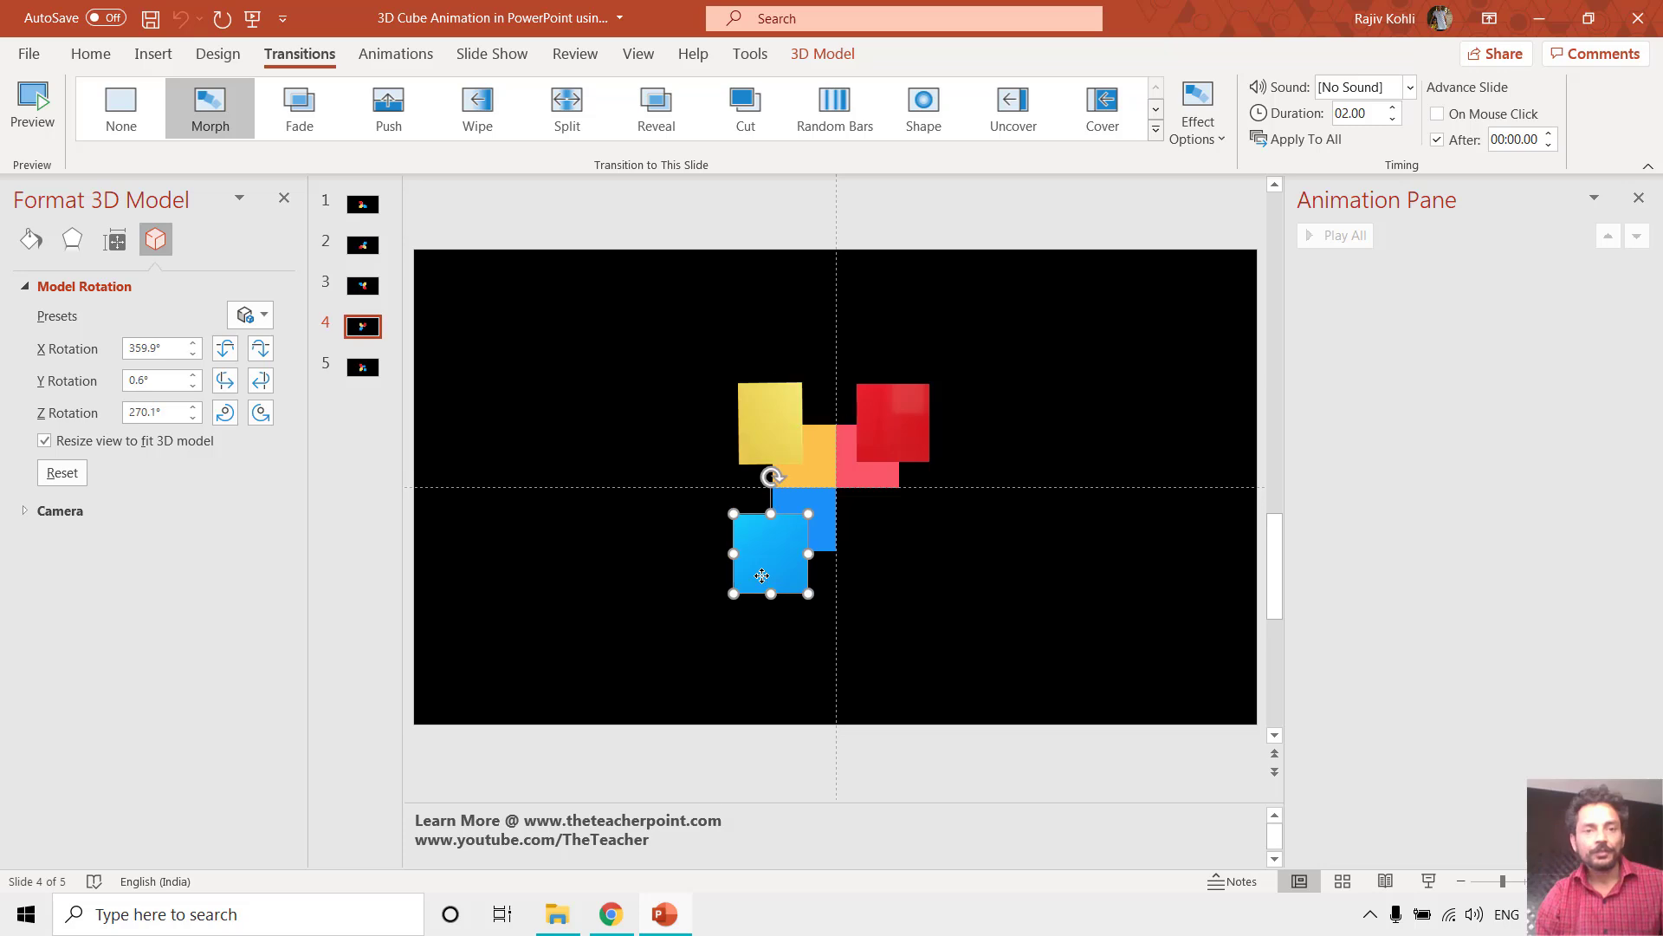
{"action": "left_click", "coordinate": [816, 459]}
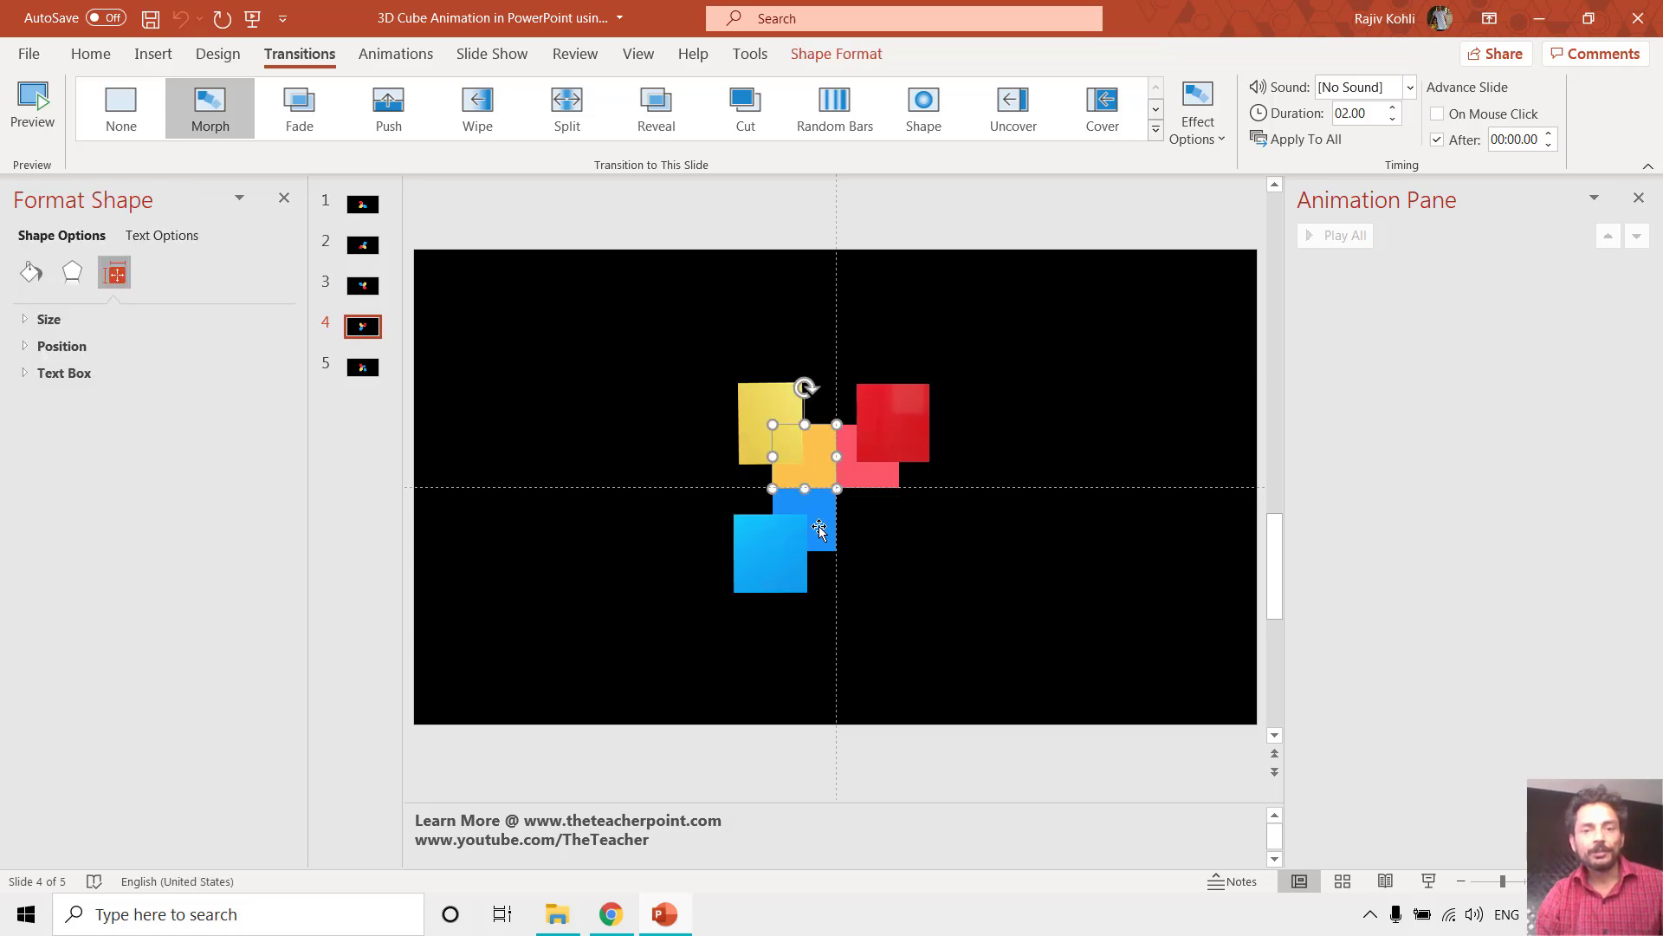
{"action": "left_click", "coordinate": [362, 369]}
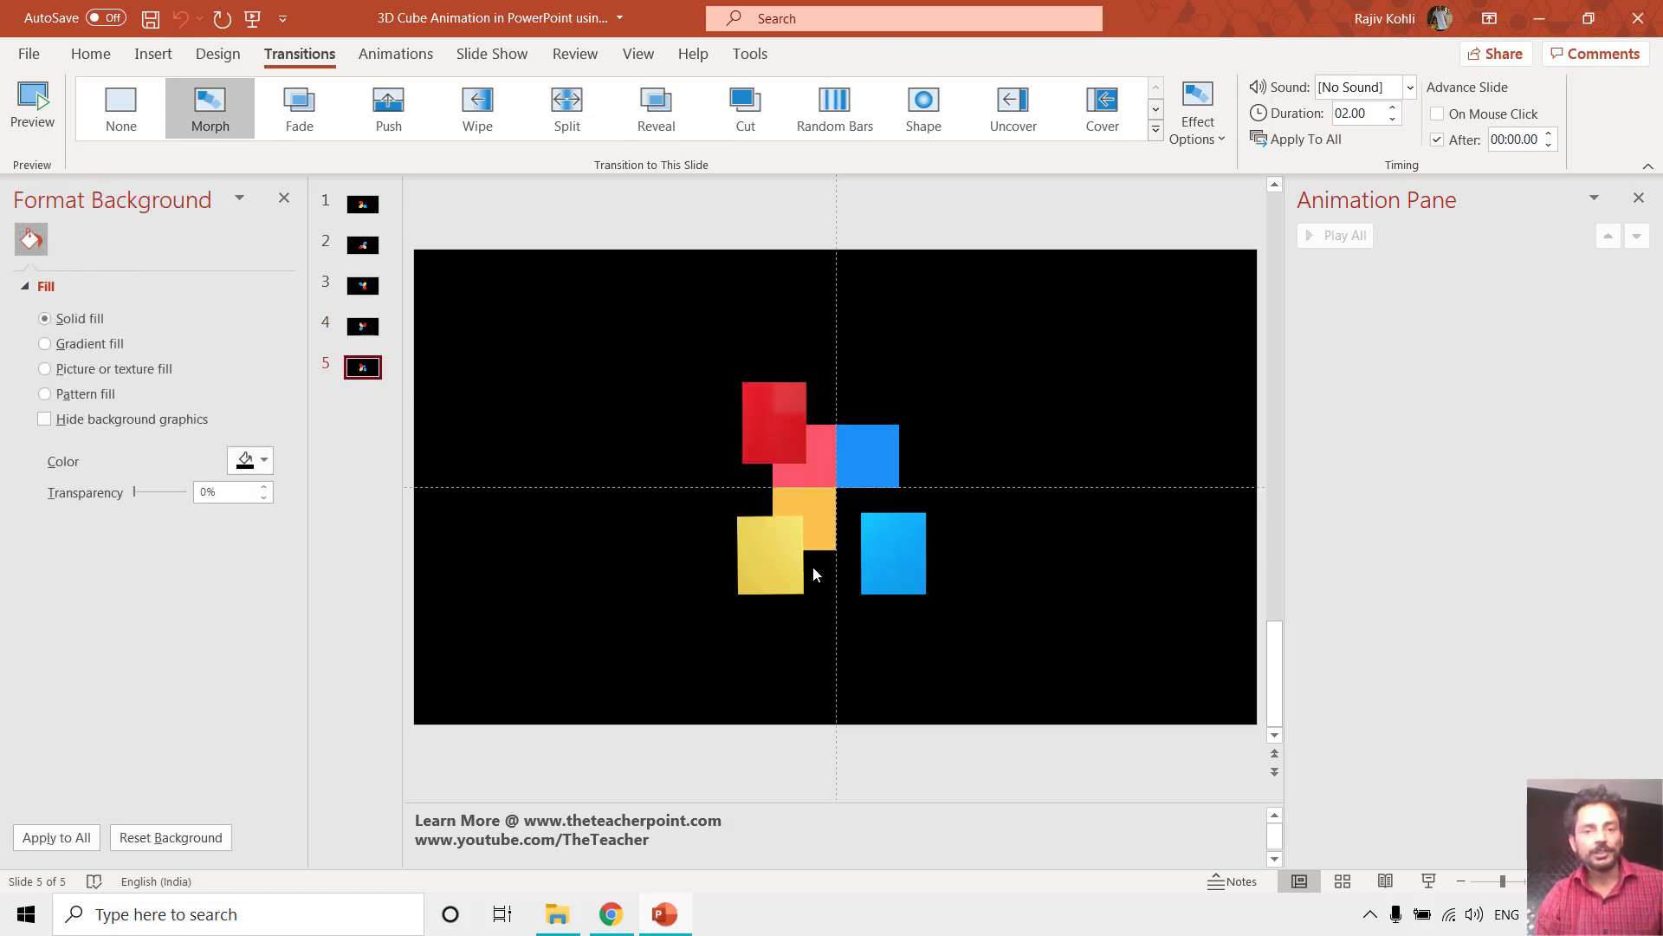
- Check the red, yellow and blue cubes' rotation values on slide 5 in Format 3D Model
{"action": "right_click", "coordinate": [780, 409]}
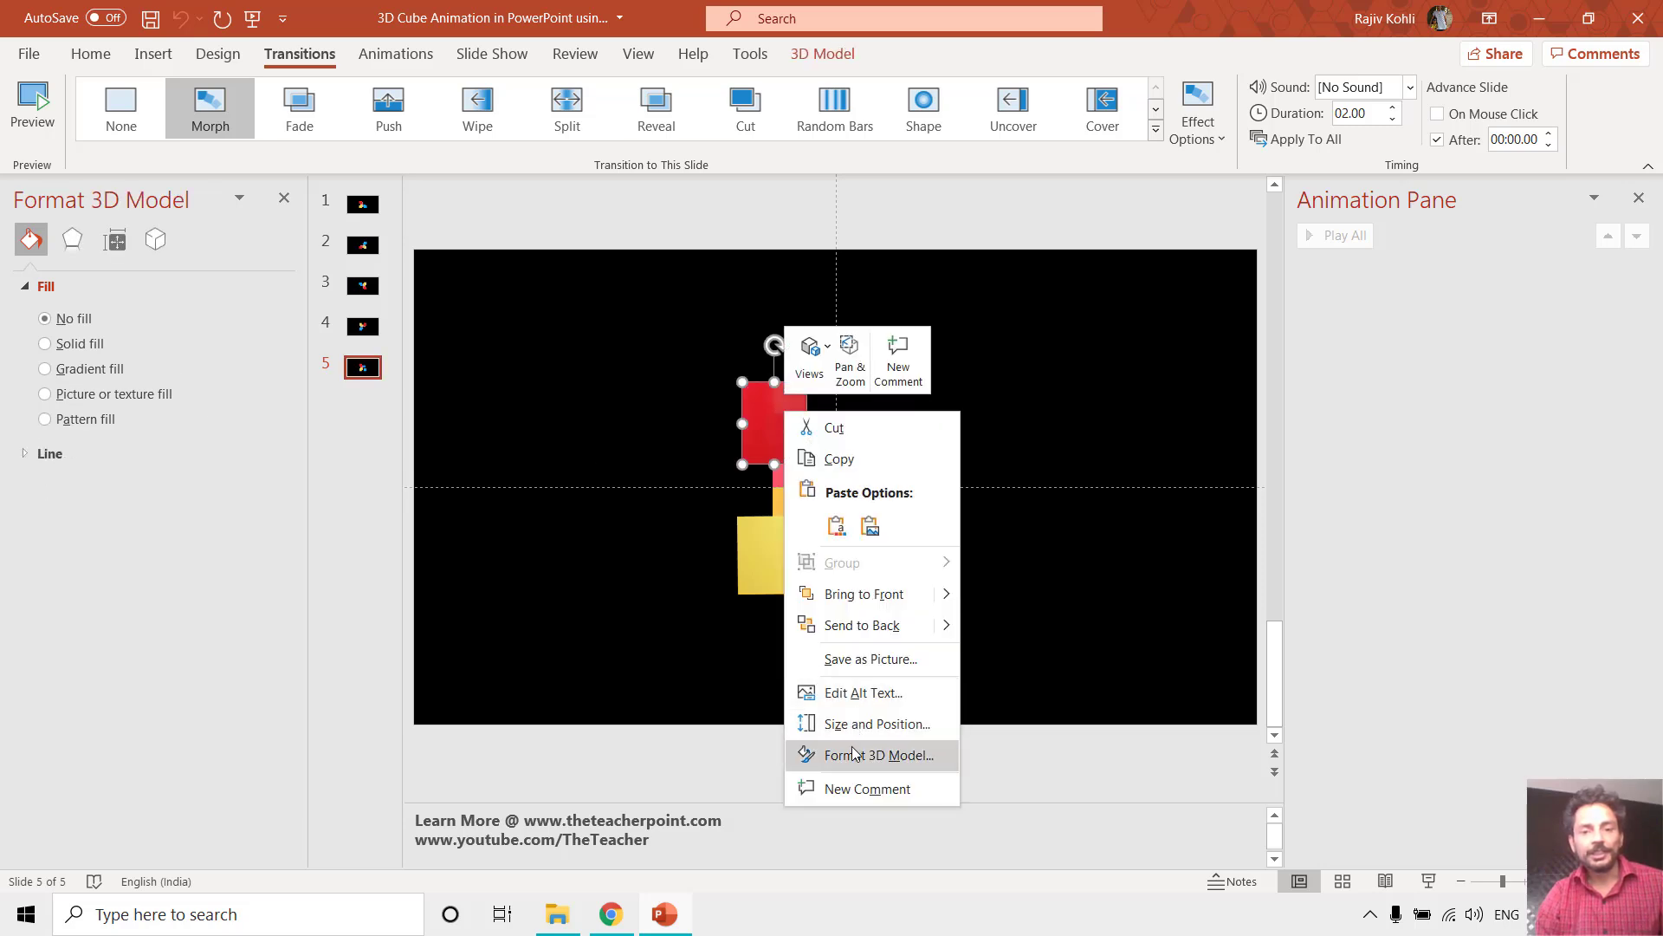
{"action": "left_click", "coordinate": [851, 747]}
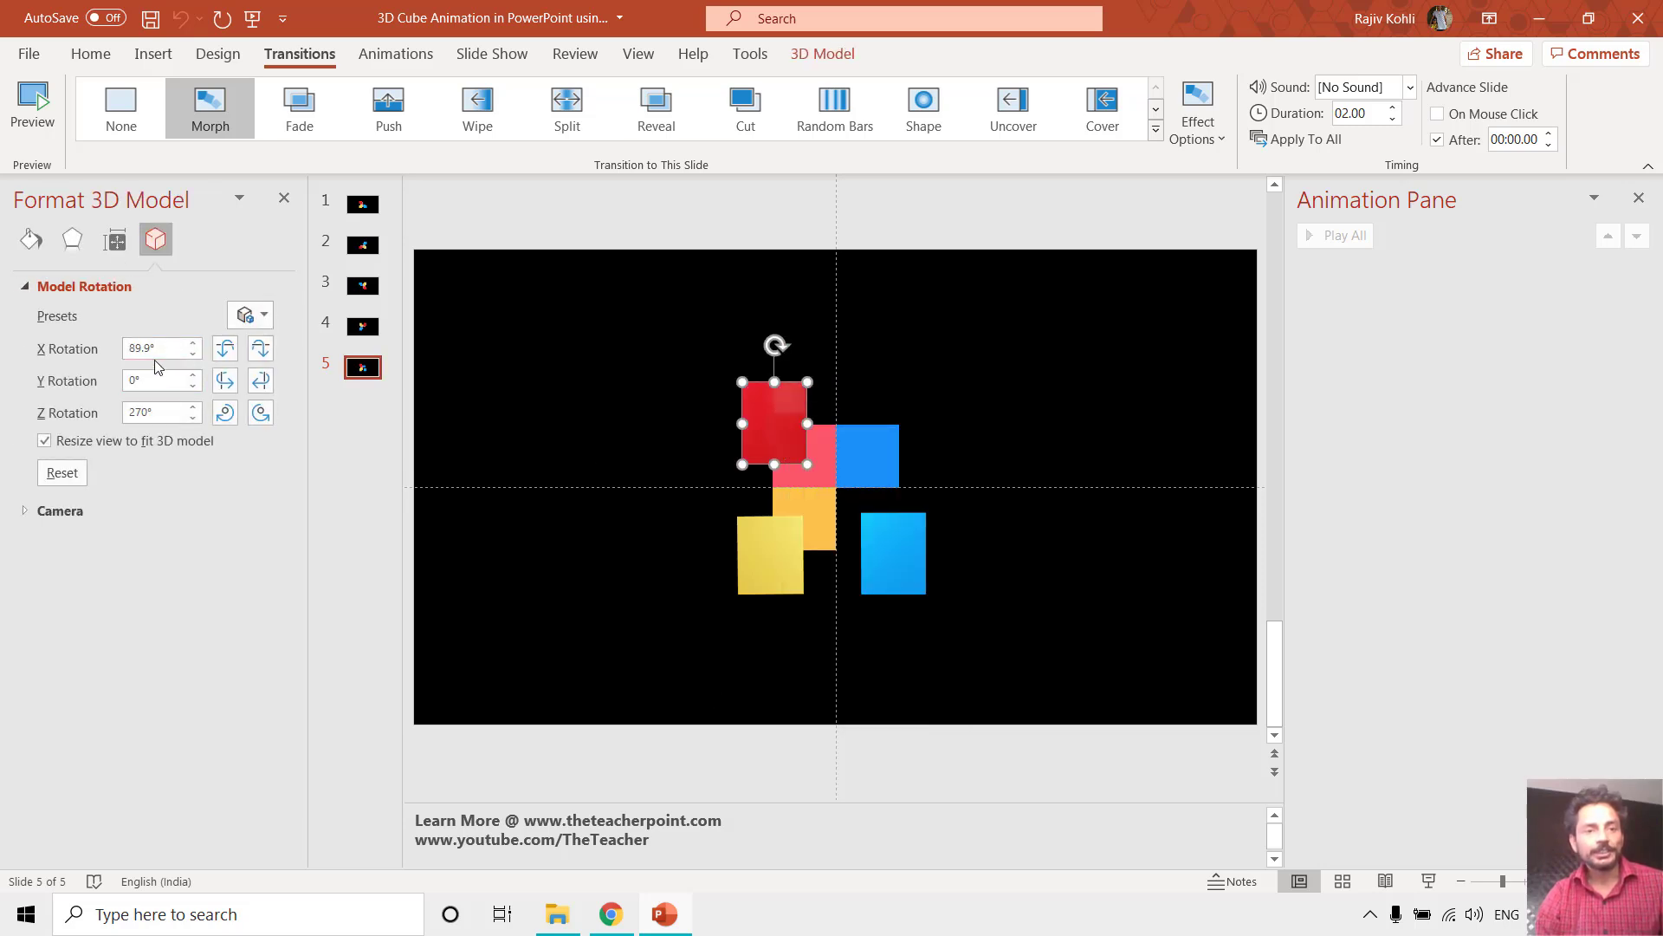
{"action": "left_click", "coordinate": [768, 572]}
{"action": "left_click", "coordinate": [877, 546]}
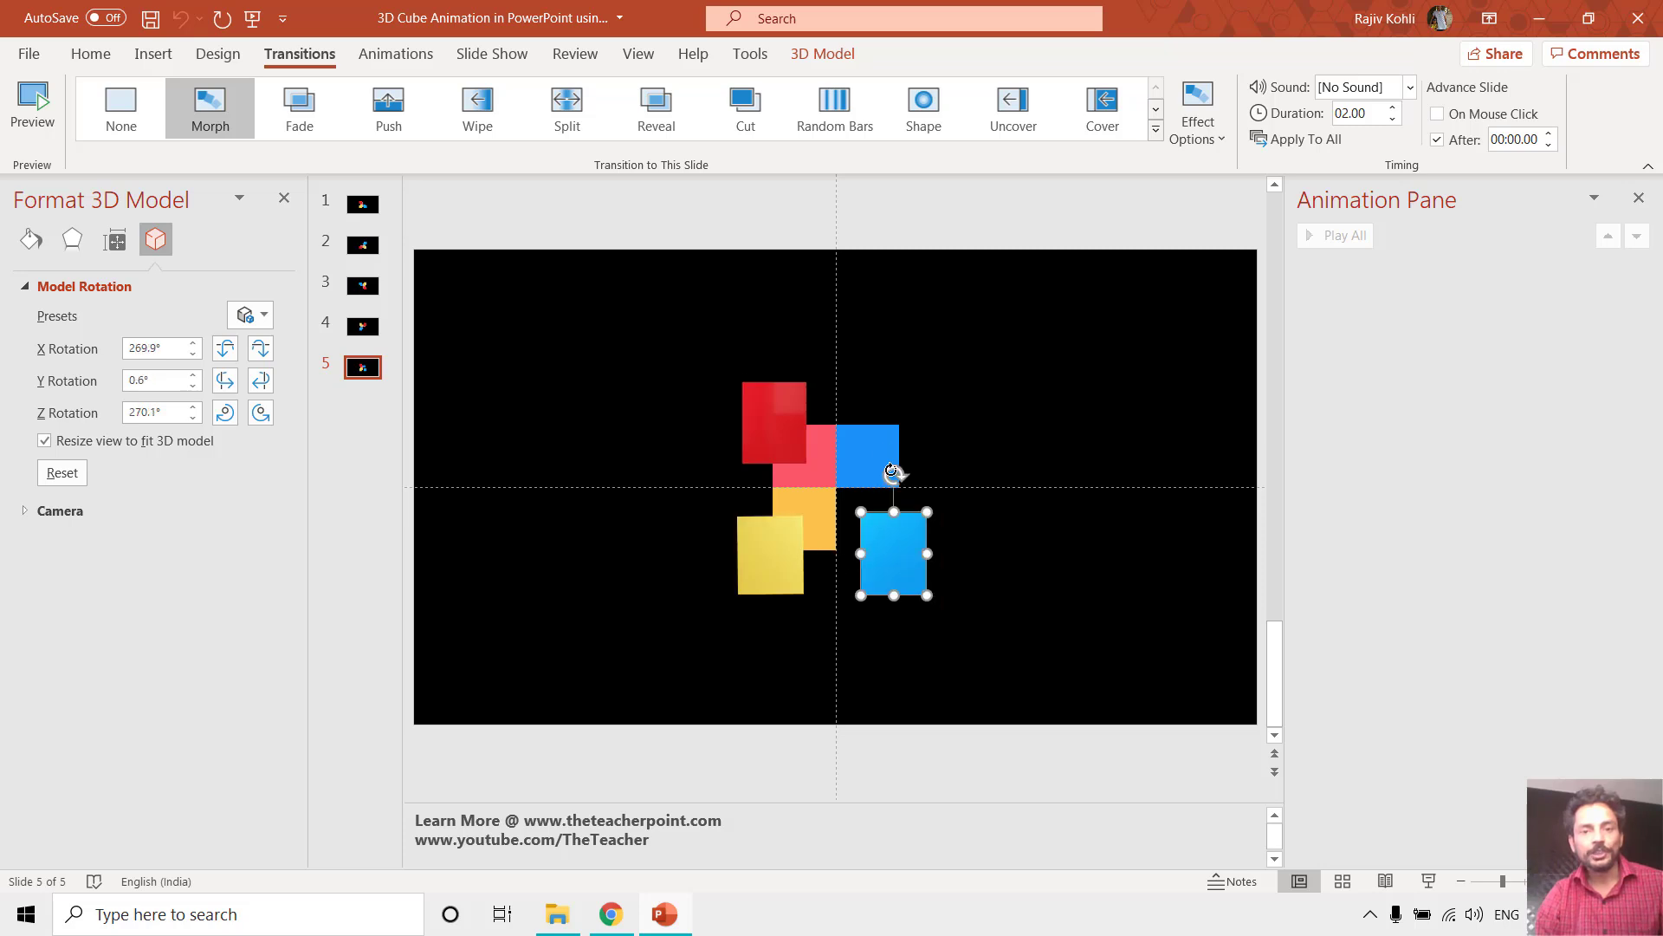